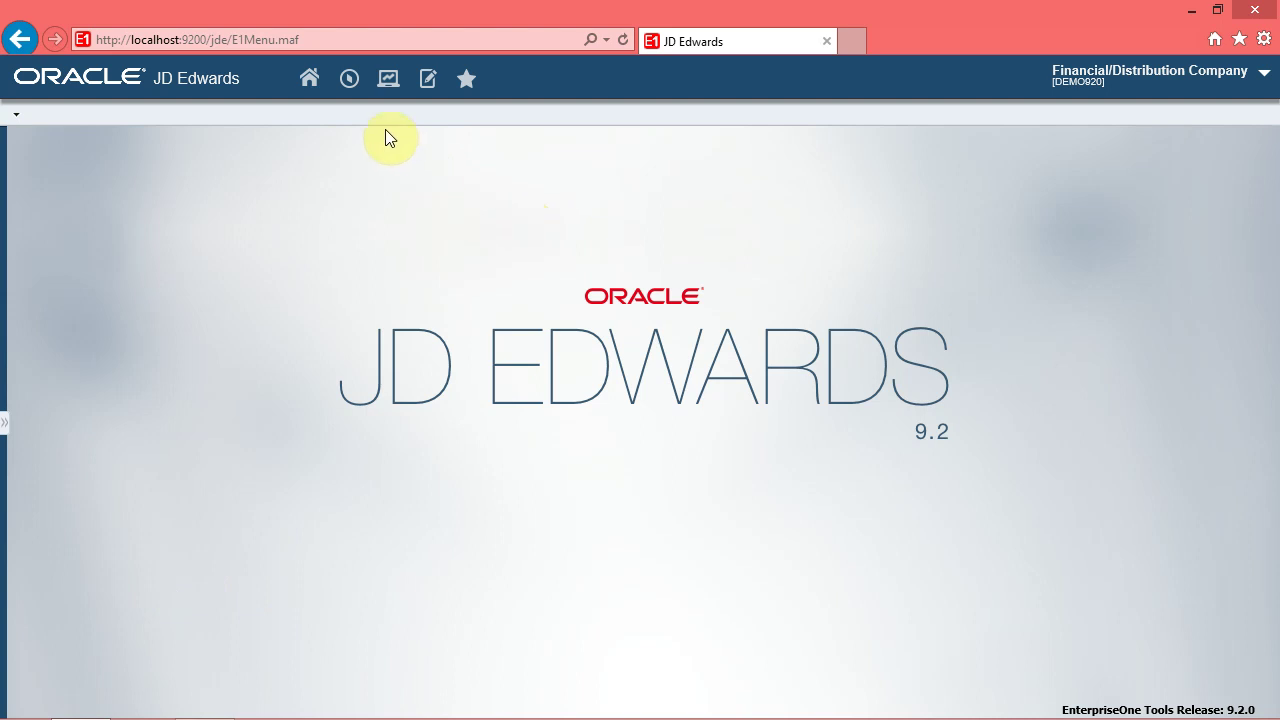
Step: Launch p01012 Work With Addresses and run Find, bypassing the Open Find Warning to list all addresses
left_click(350, 80)
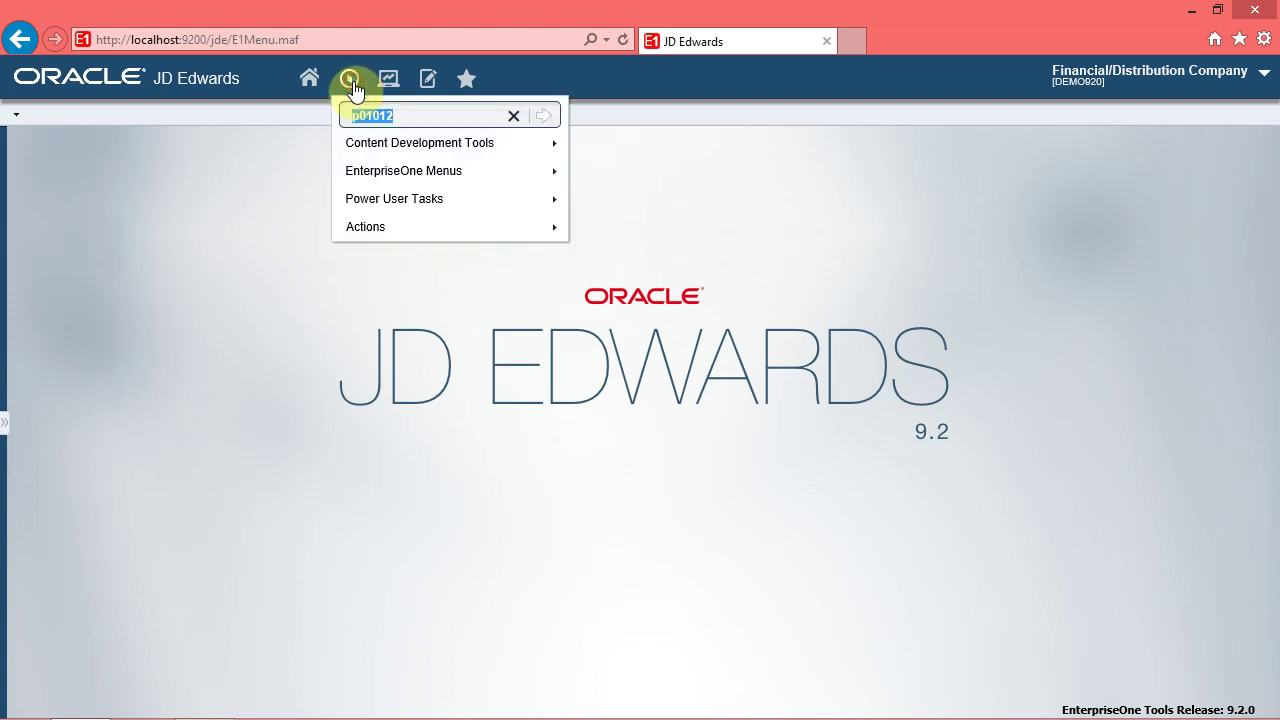
left_click(553, 116)
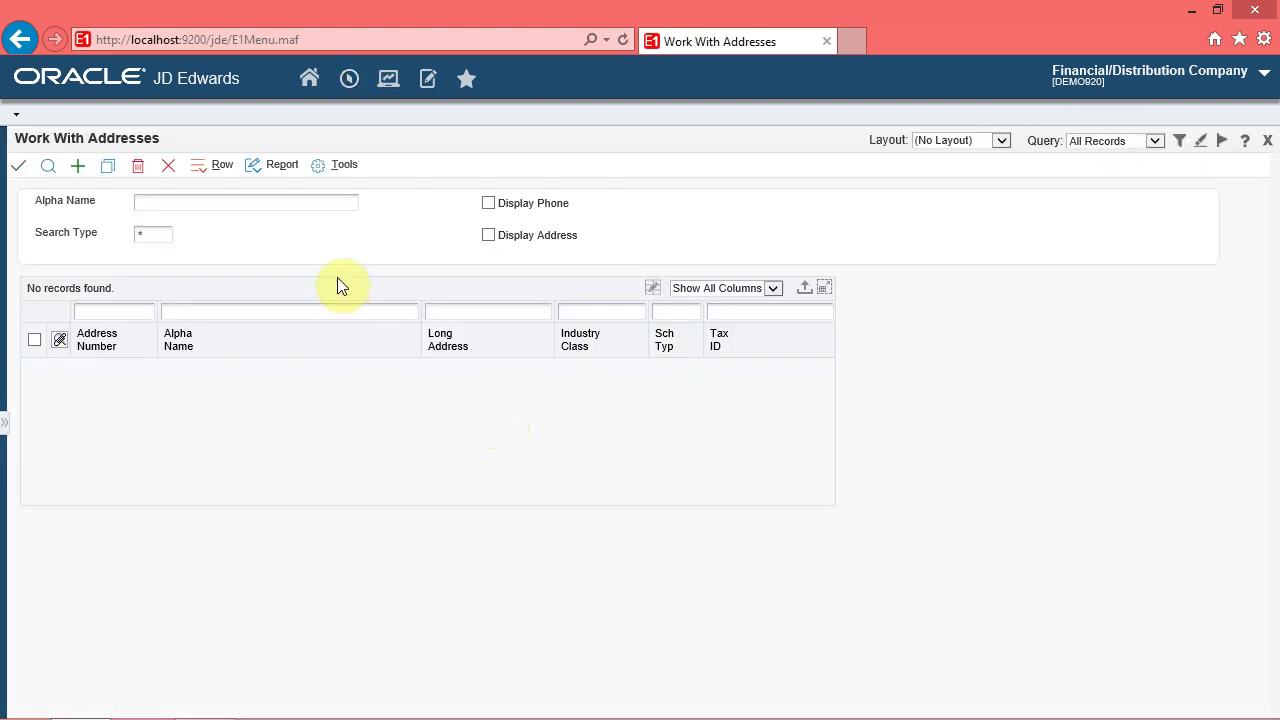
left_click(47, 166)
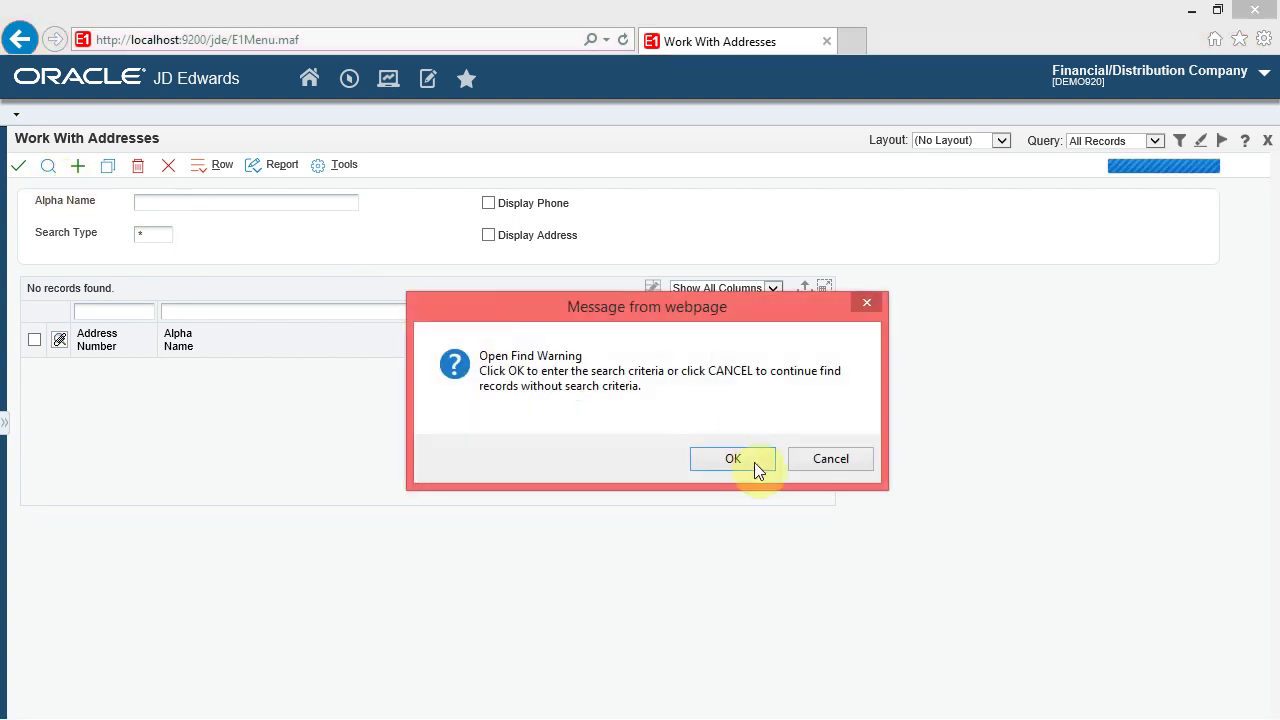
left_click(818, 462)
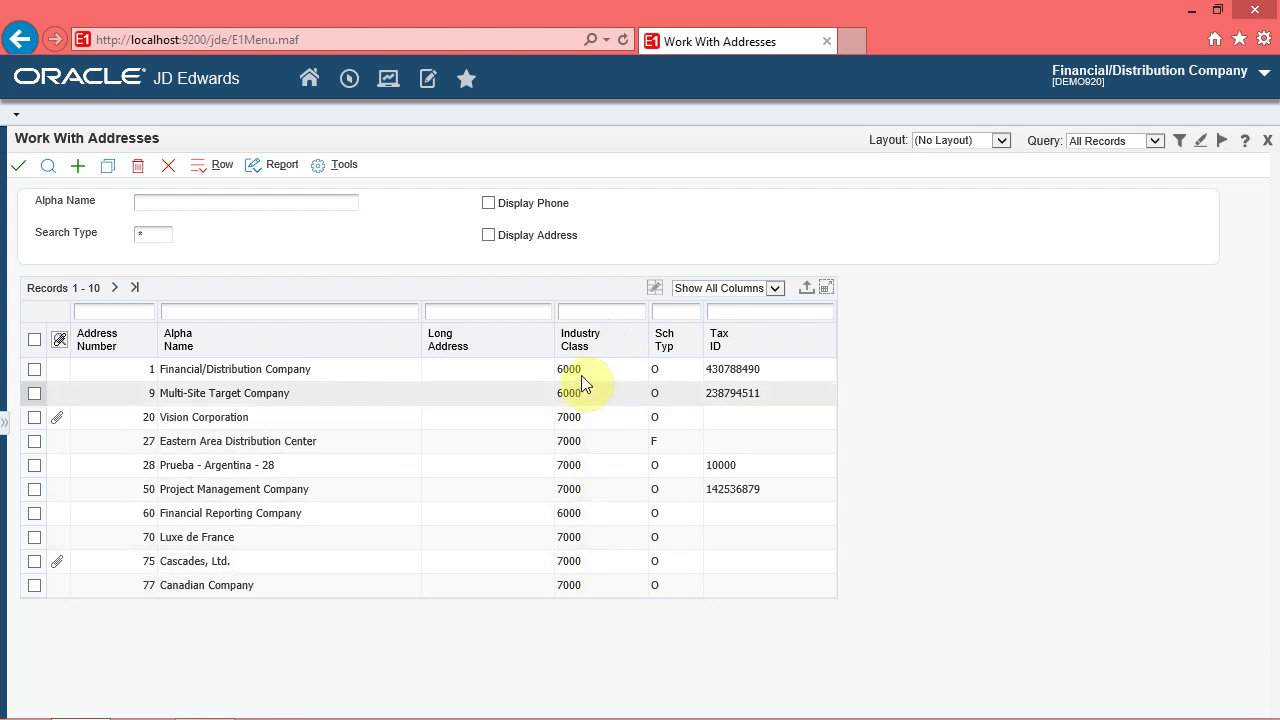
Step: In Personalize Grid, remove all columns from the displayed columns list
left_click(656, 293)
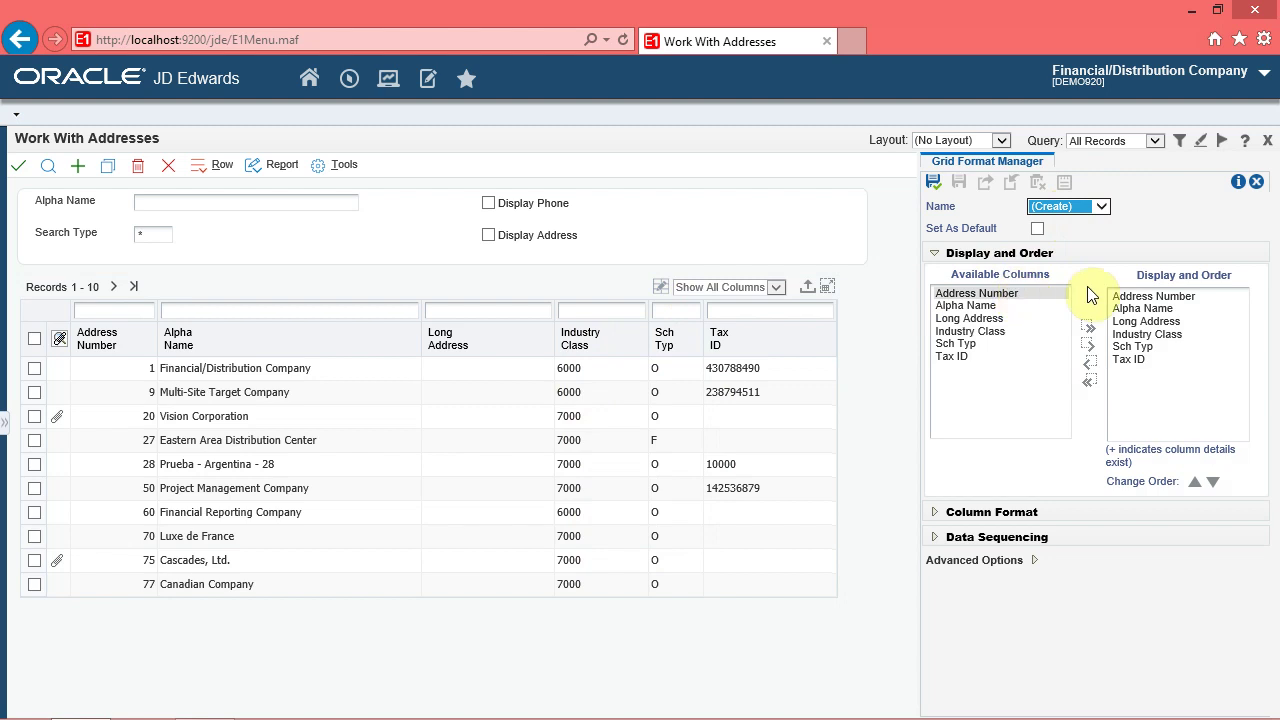
left_click_drag(1228, 275, 1130, 296)
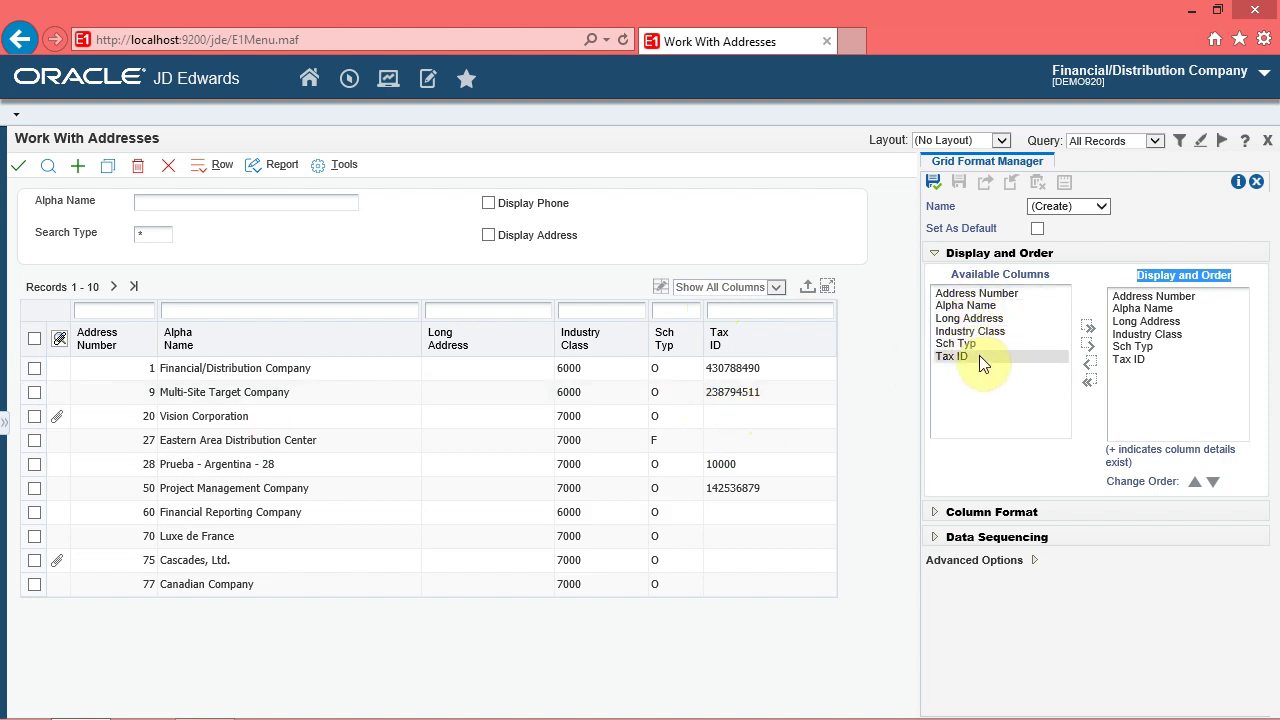
left_click(1089, 381)
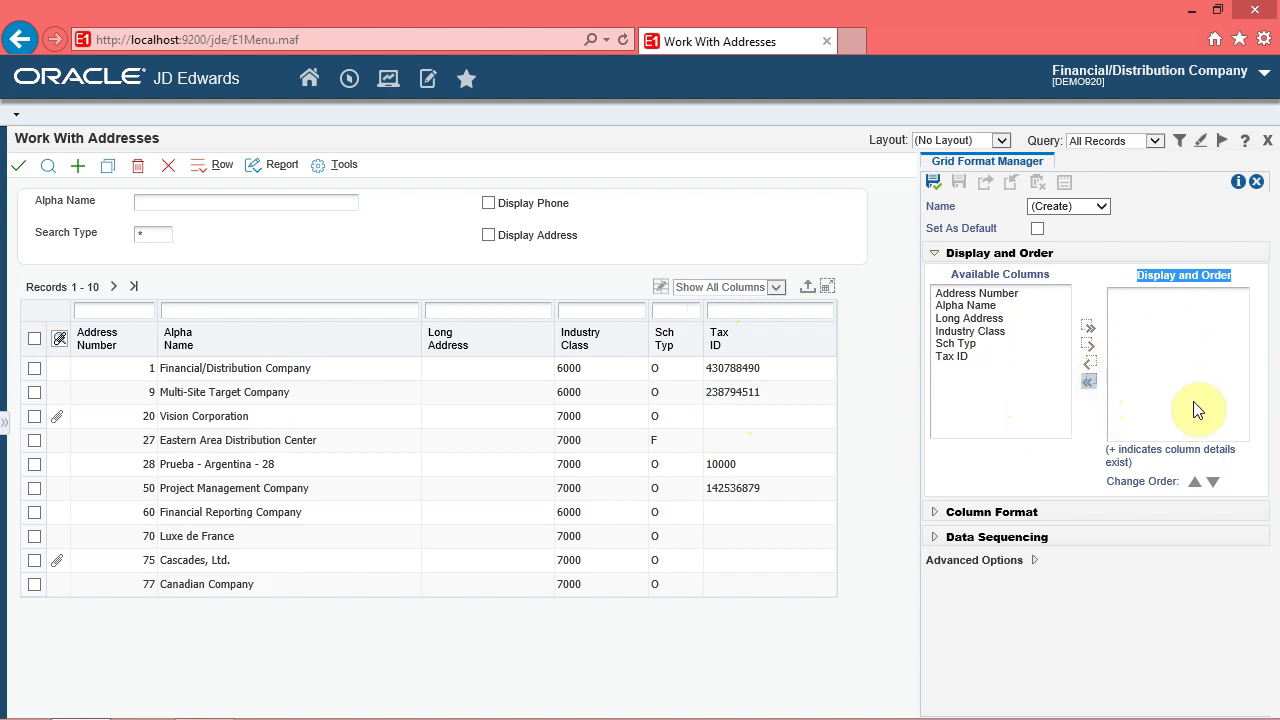
left_click(1174, 274)
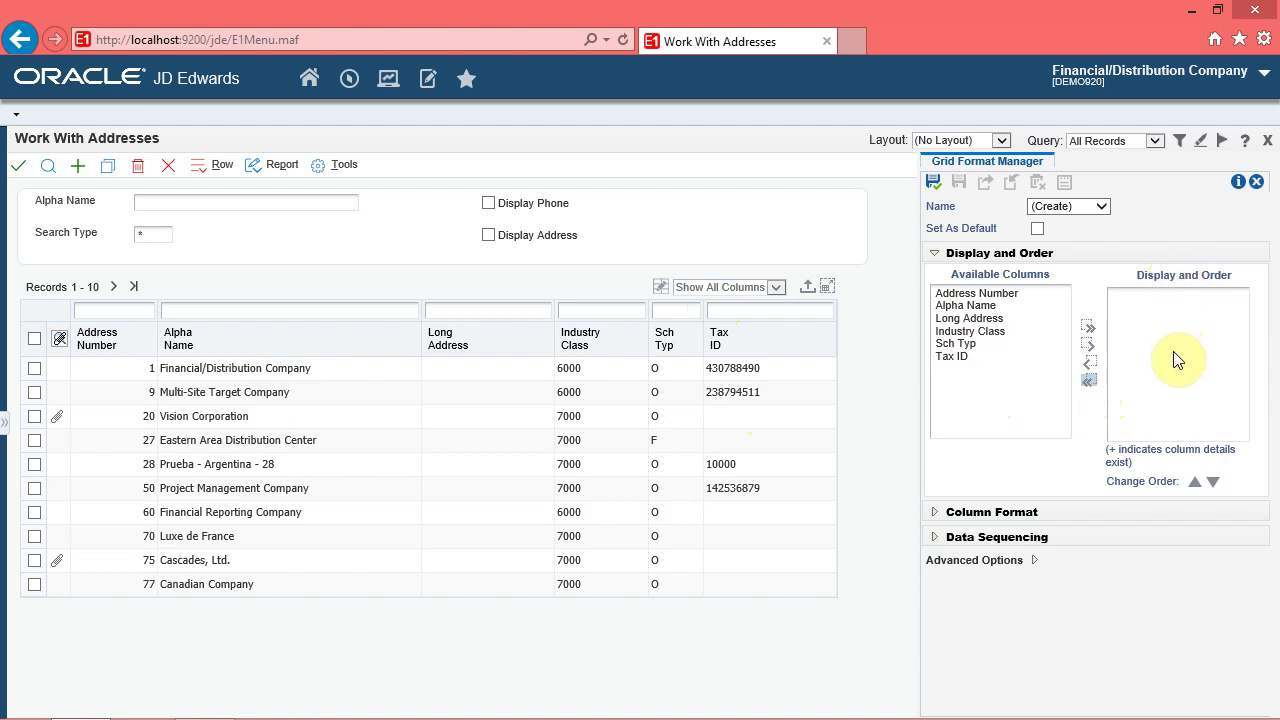
Step: Add Address Number, Alpha Name and Sch Typ, then move Sch Typ above Alpha Name
left_click(986, 294)
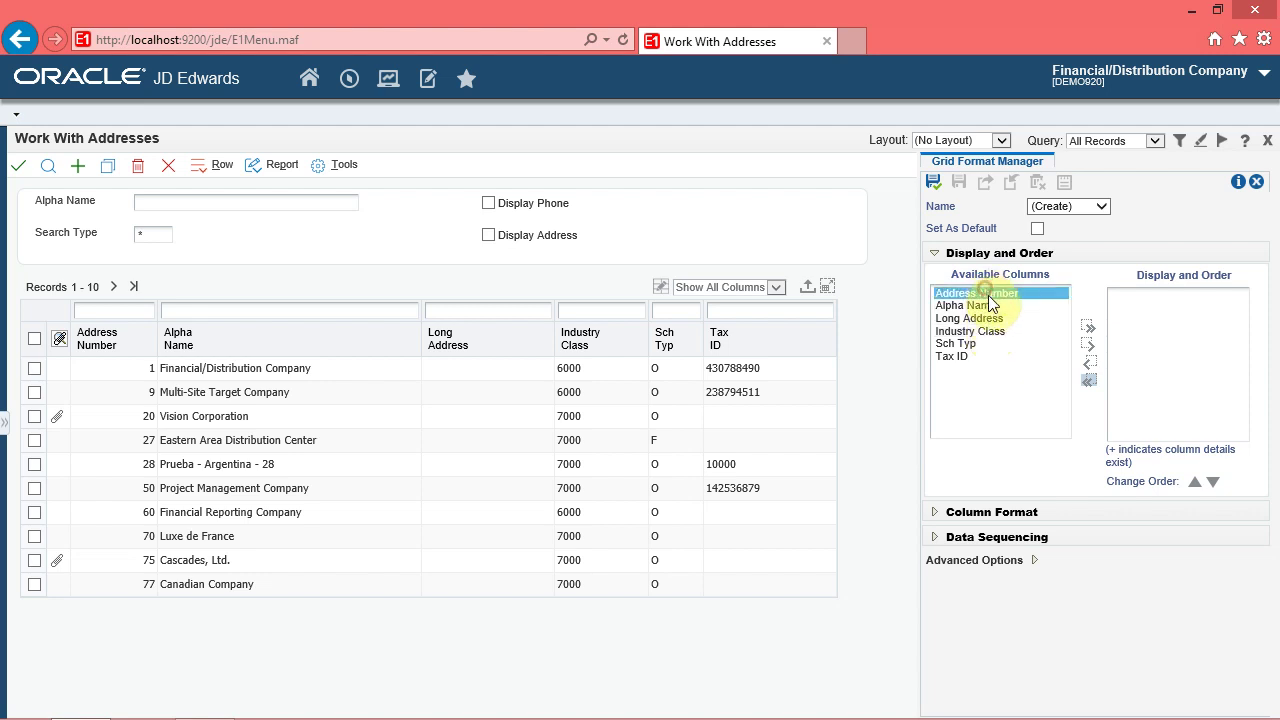
left_click(1090, 344)
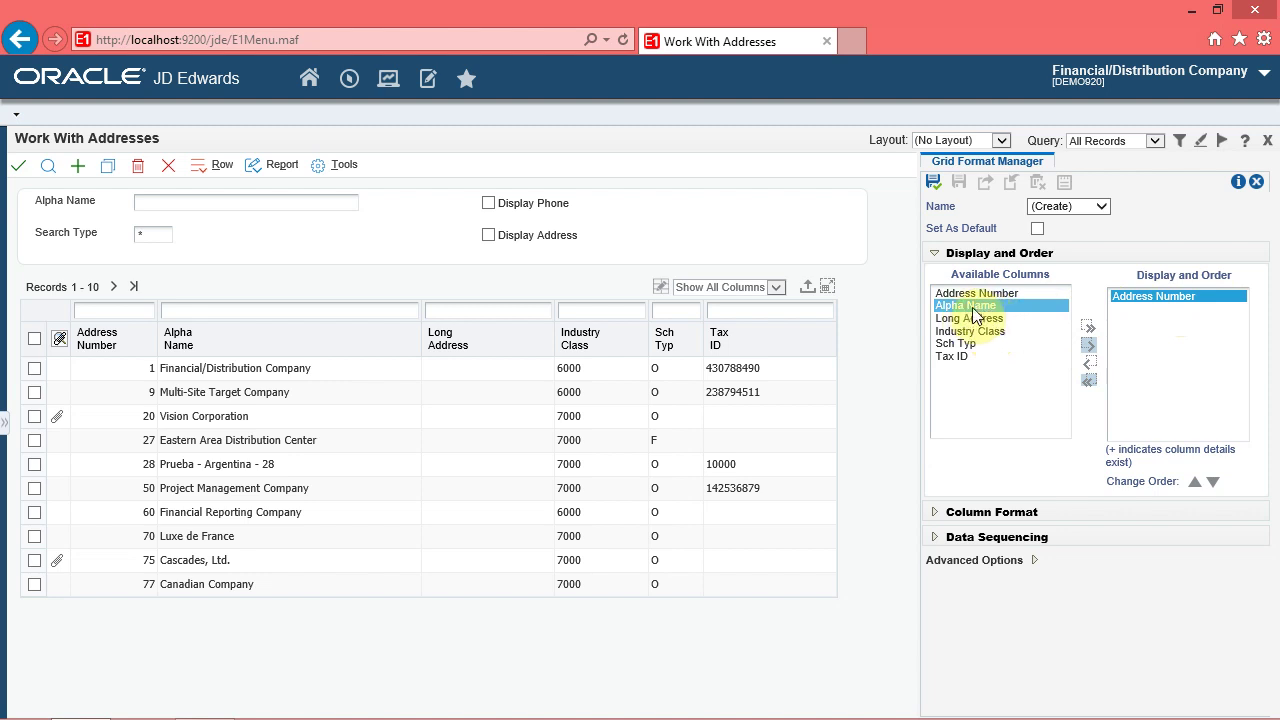
left_click(1089, 343)
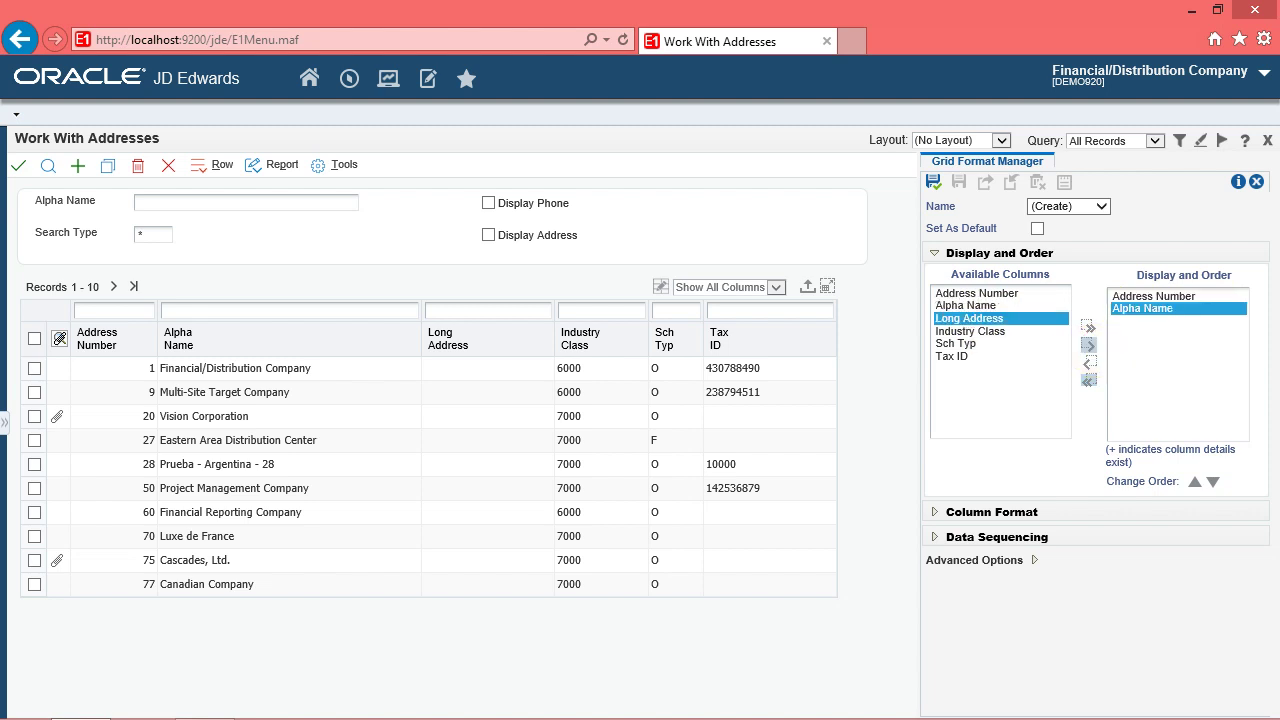
left_click(972, 345)
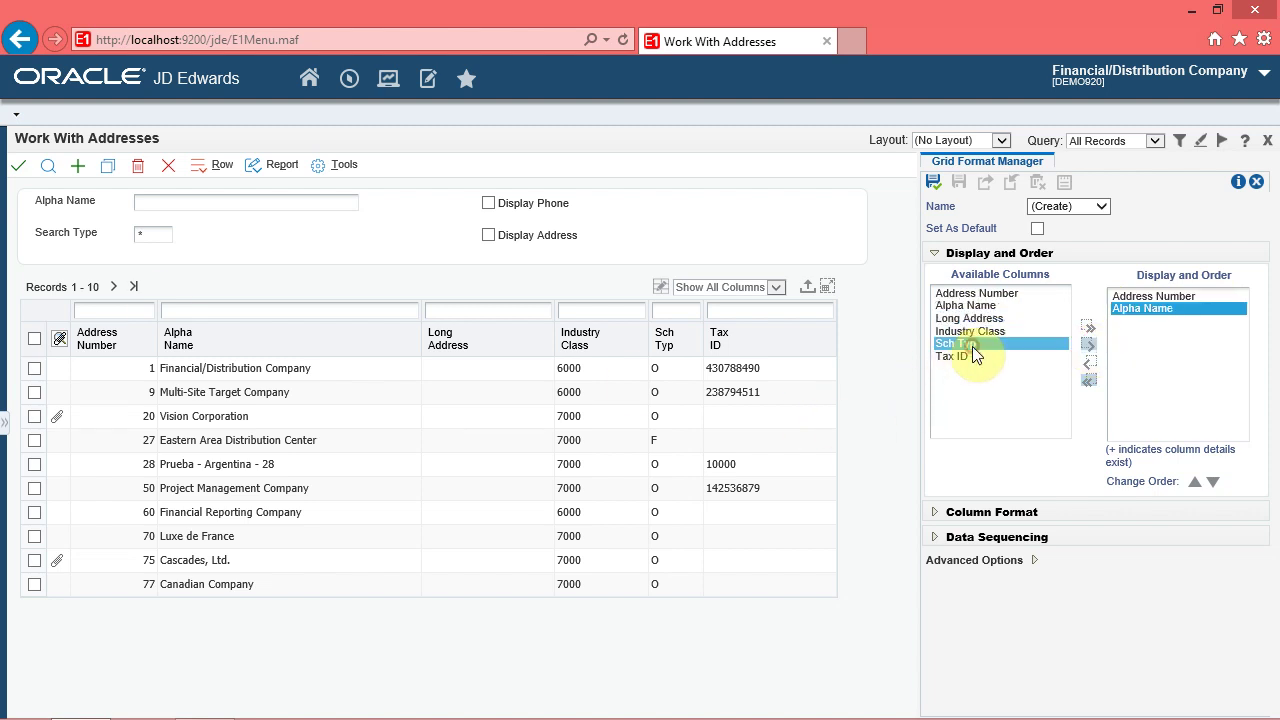
left_click(1091, 353)
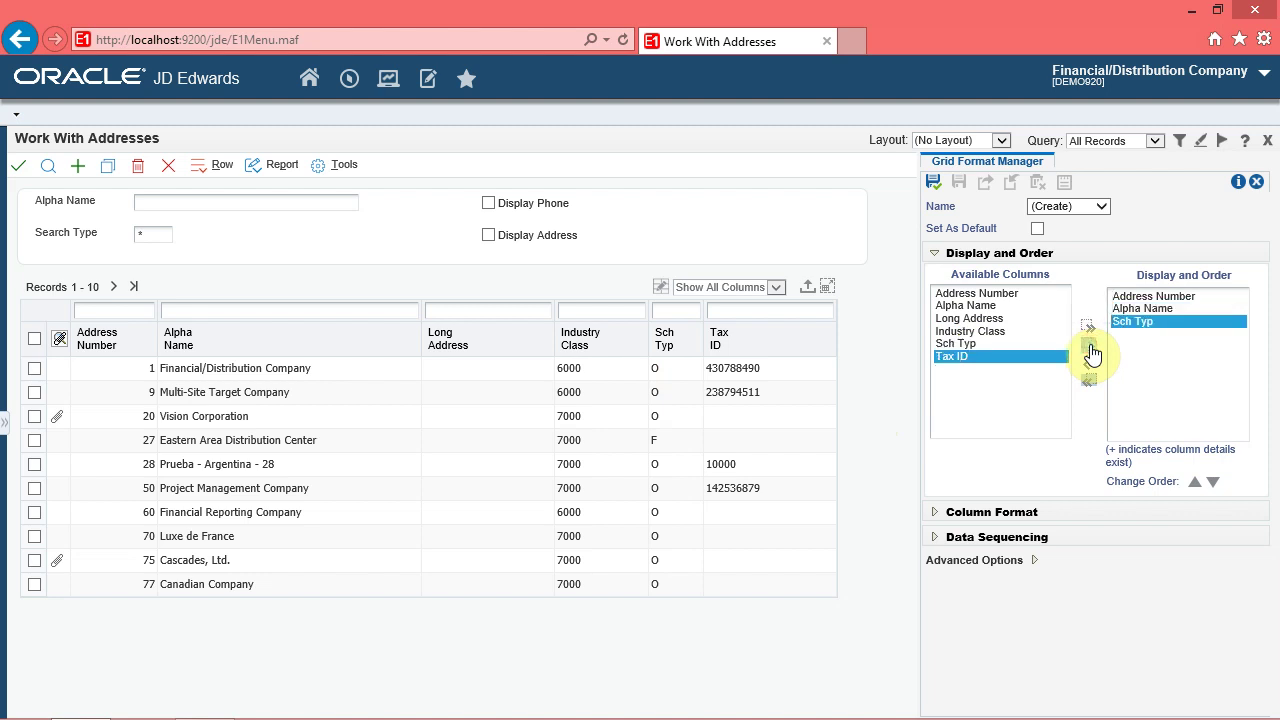
left_click(1183, 323)
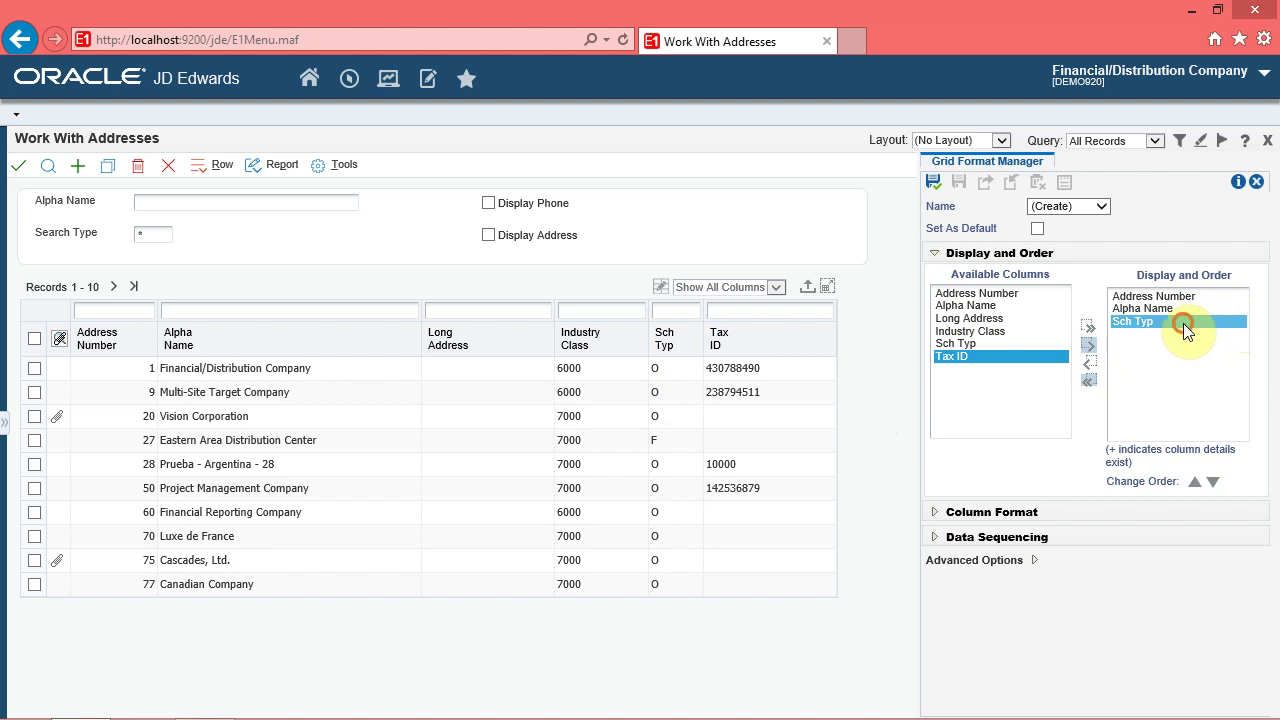
left_click(1195, 483)
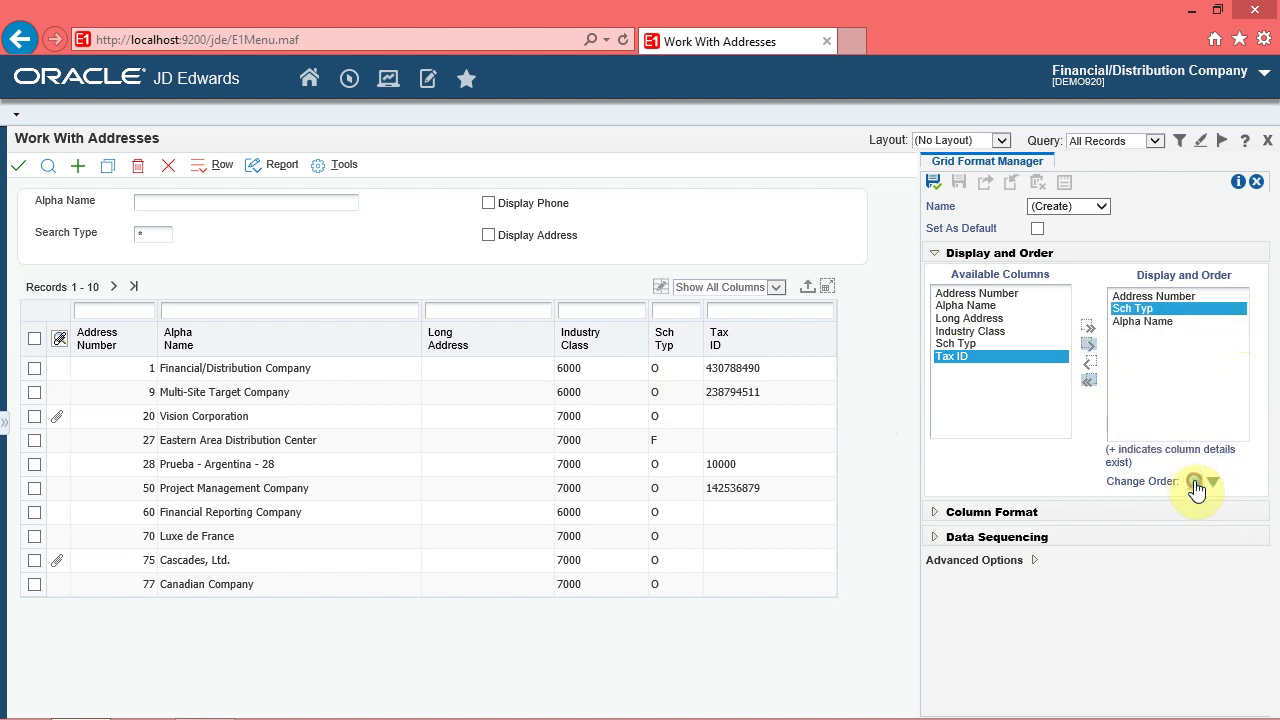
left_click(1155, 314)
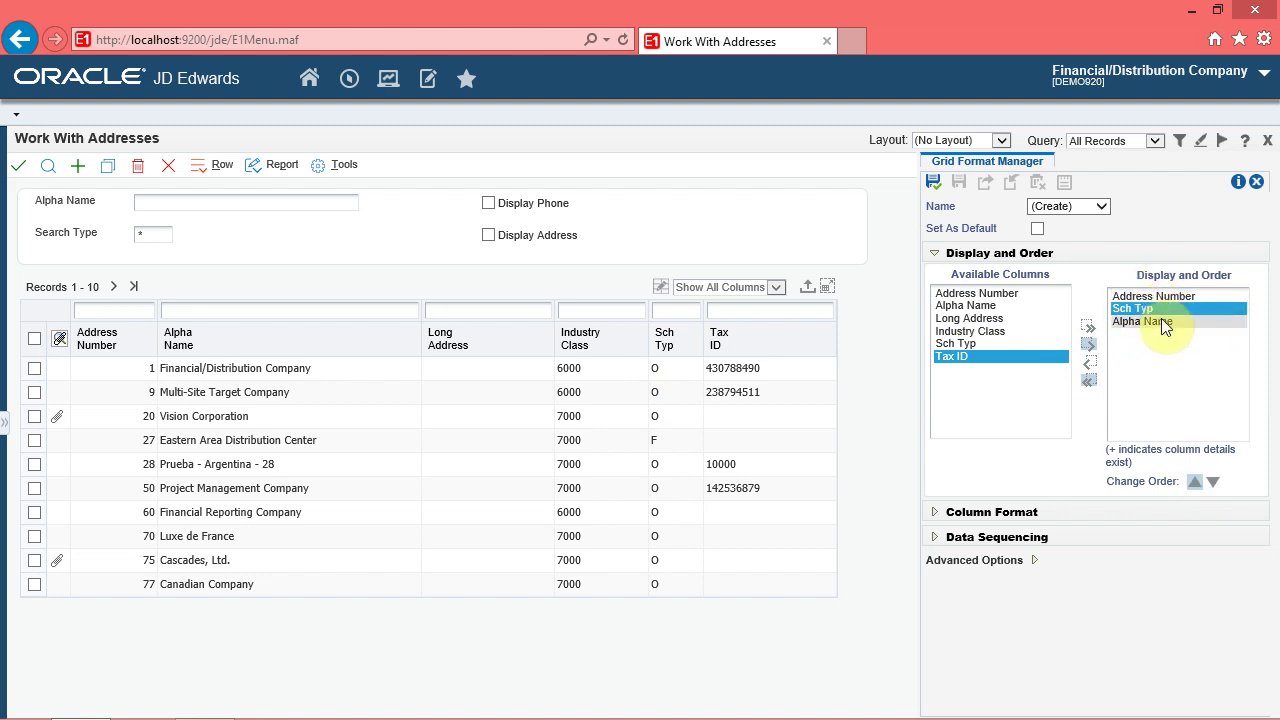
Step: Expand Column Format and select Address Number as the column to design
left_click(937, 255)
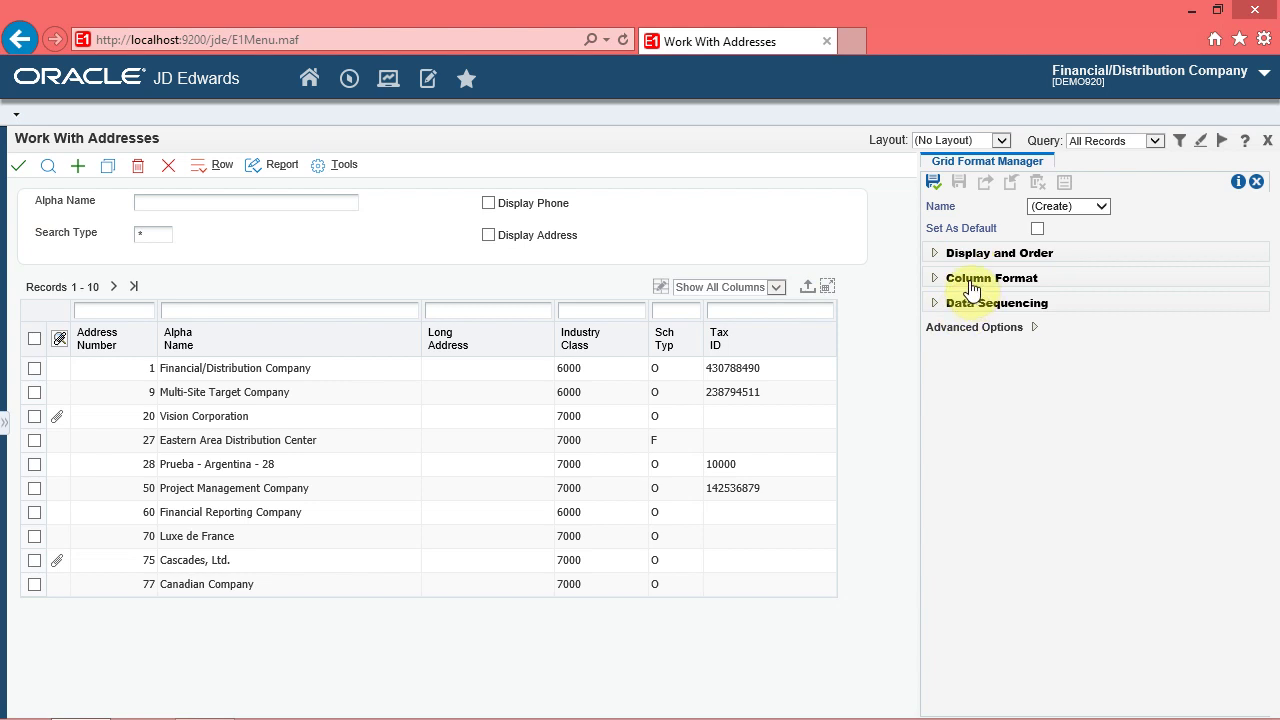
left_click(970, 288)
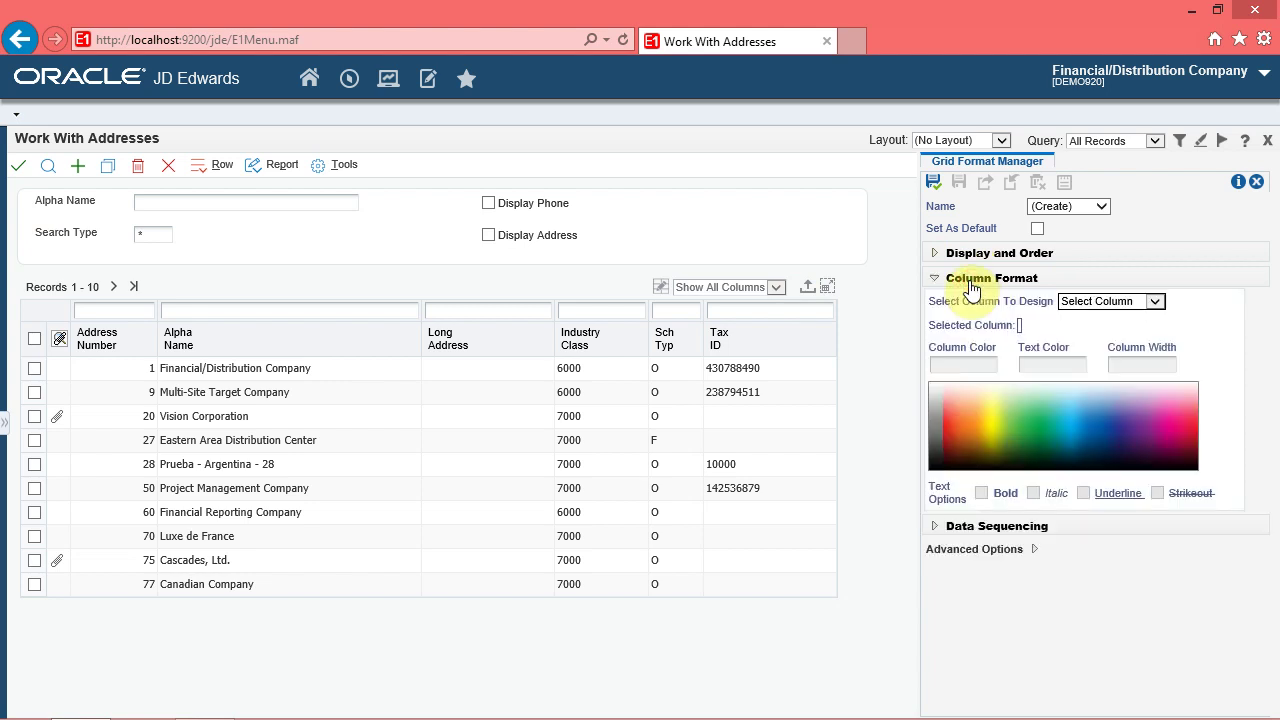
left_click(1112, 301)
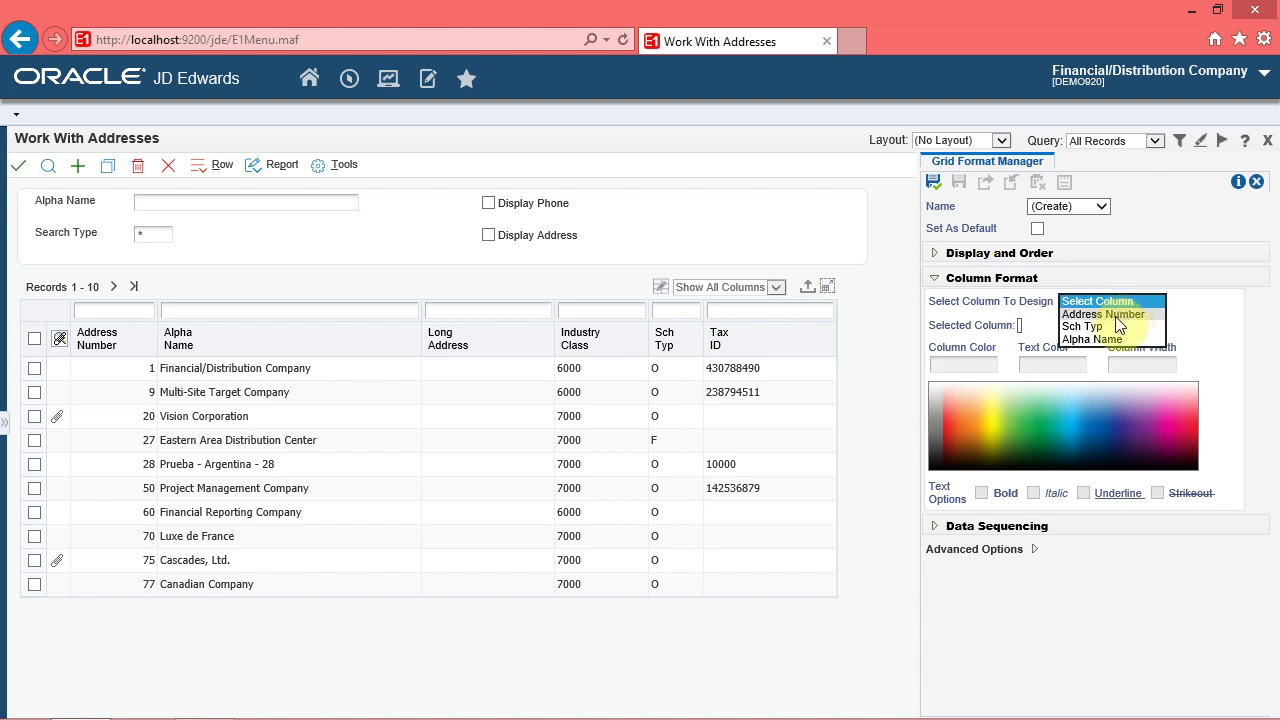
left_click(1118, 316)
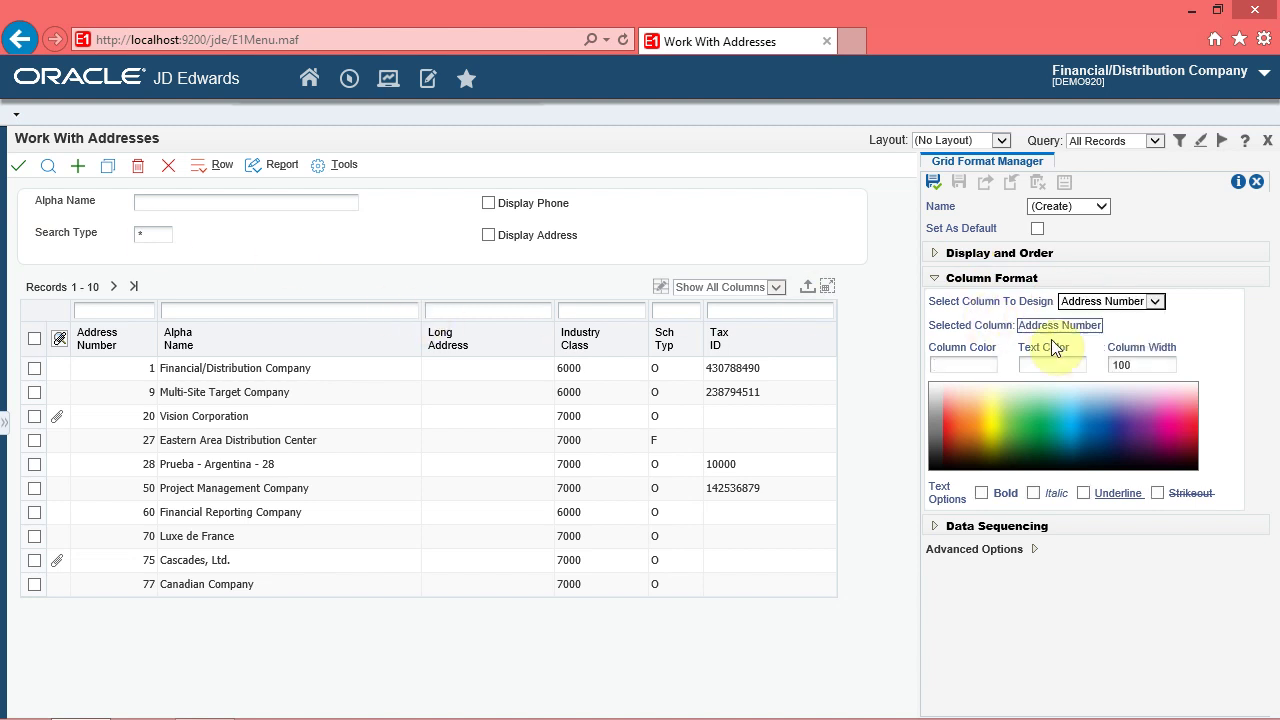
Step: Give Address Number a blue 2DBCF1 column colour and red F04A45 text colour
left_click(966, 363)
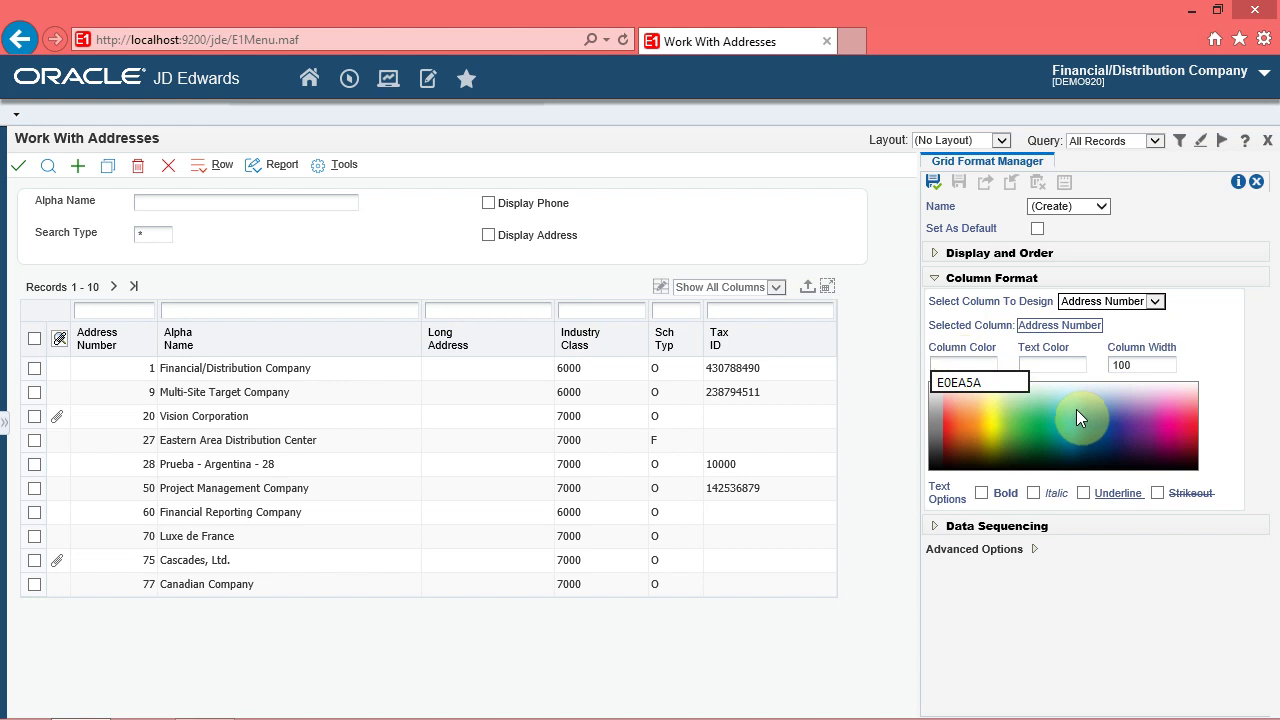
left_click(1013, 419)
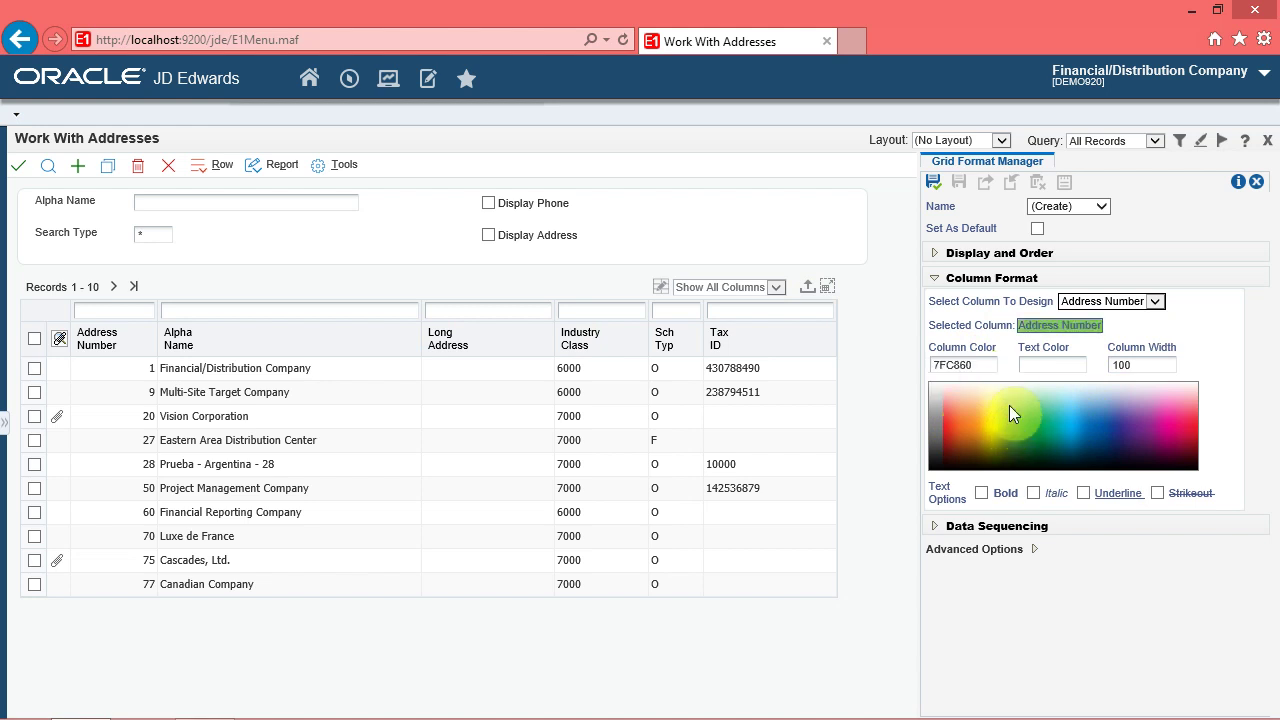
left_click(1070, 420)
left_click(975, 367)
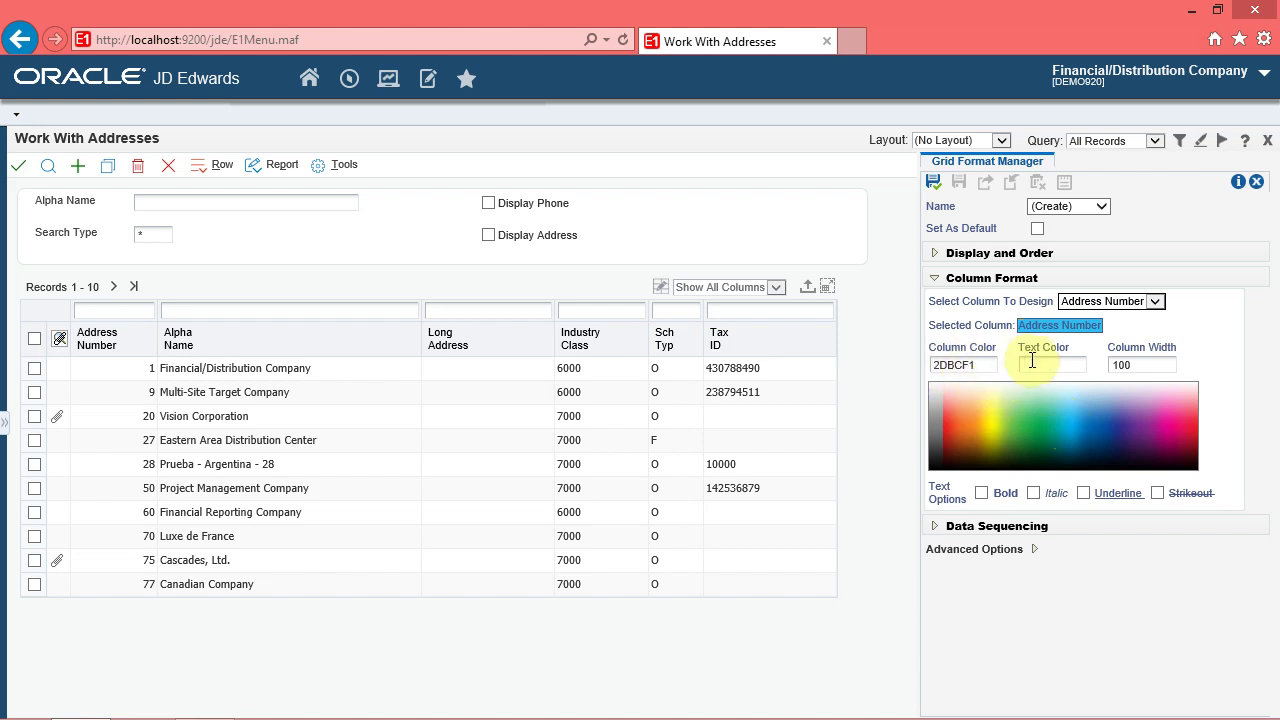
left_click(949, 427)
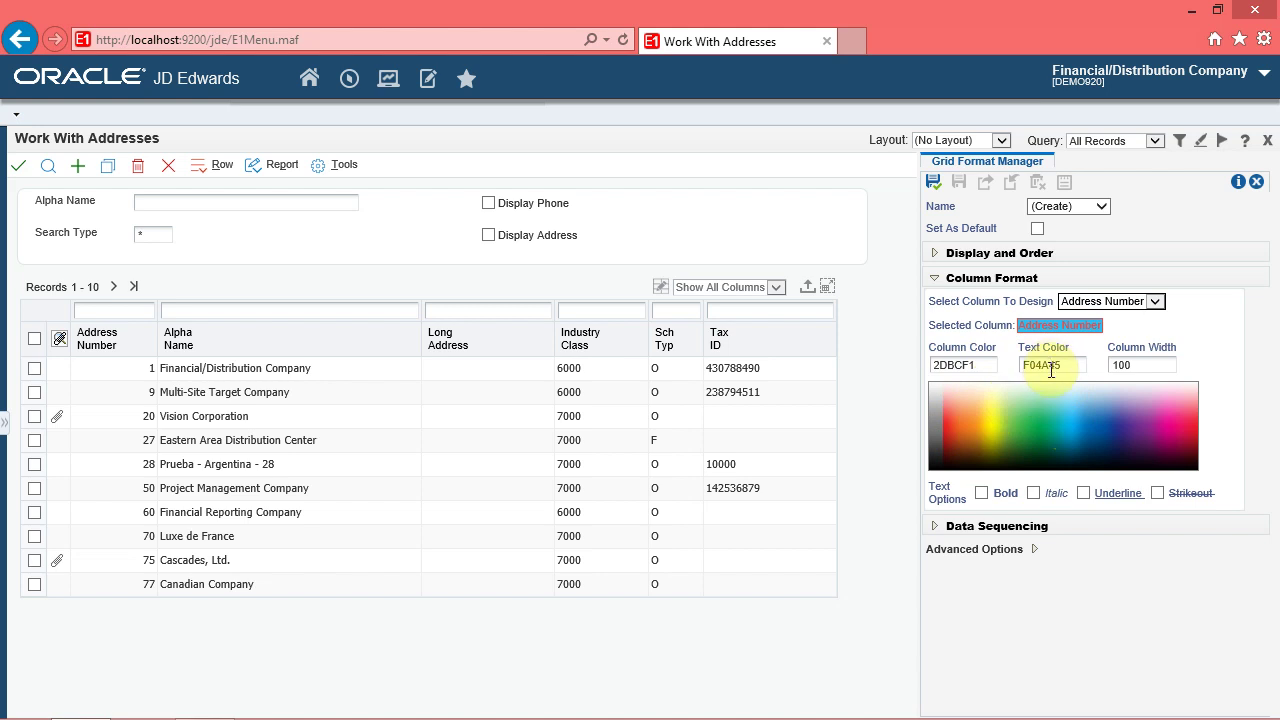
Step: Save the format as 'Demo Grid' and apply it to the Work With Addresses grid
left_click(935, 186)
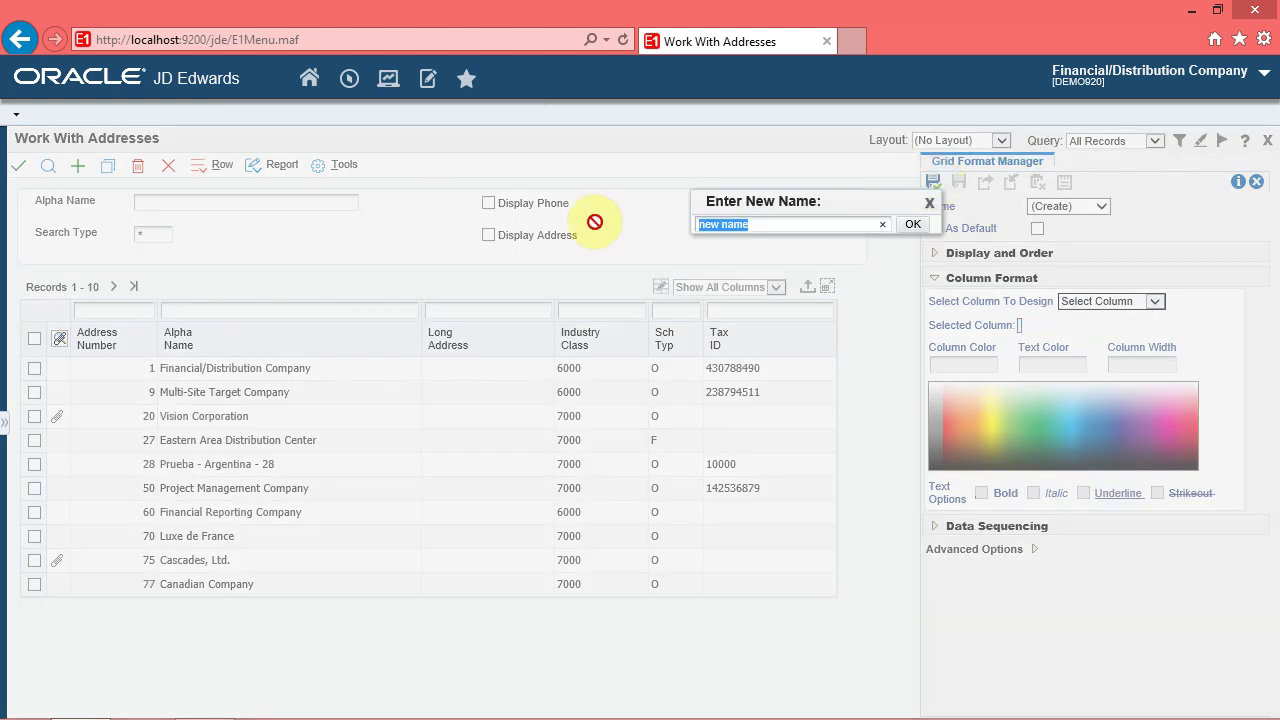
left_click_drag(771, 220, 604, 212)
type("Demo Grid")
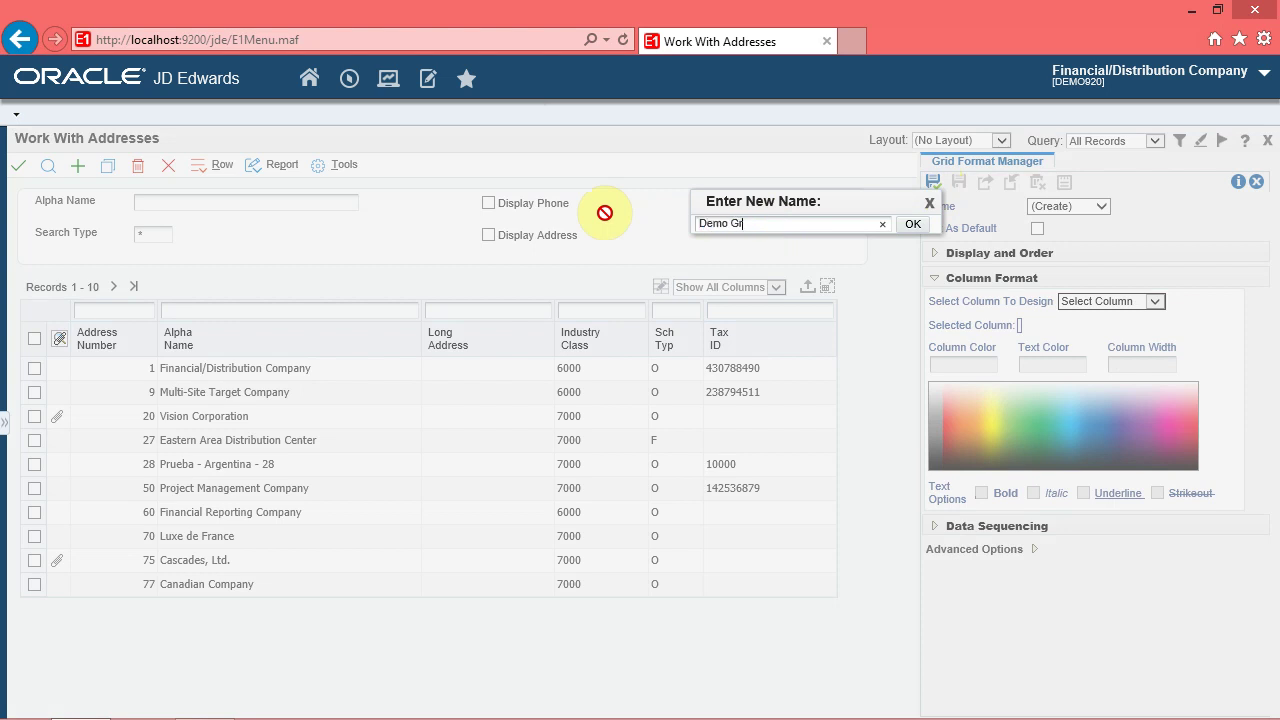
left_click(912, 224)
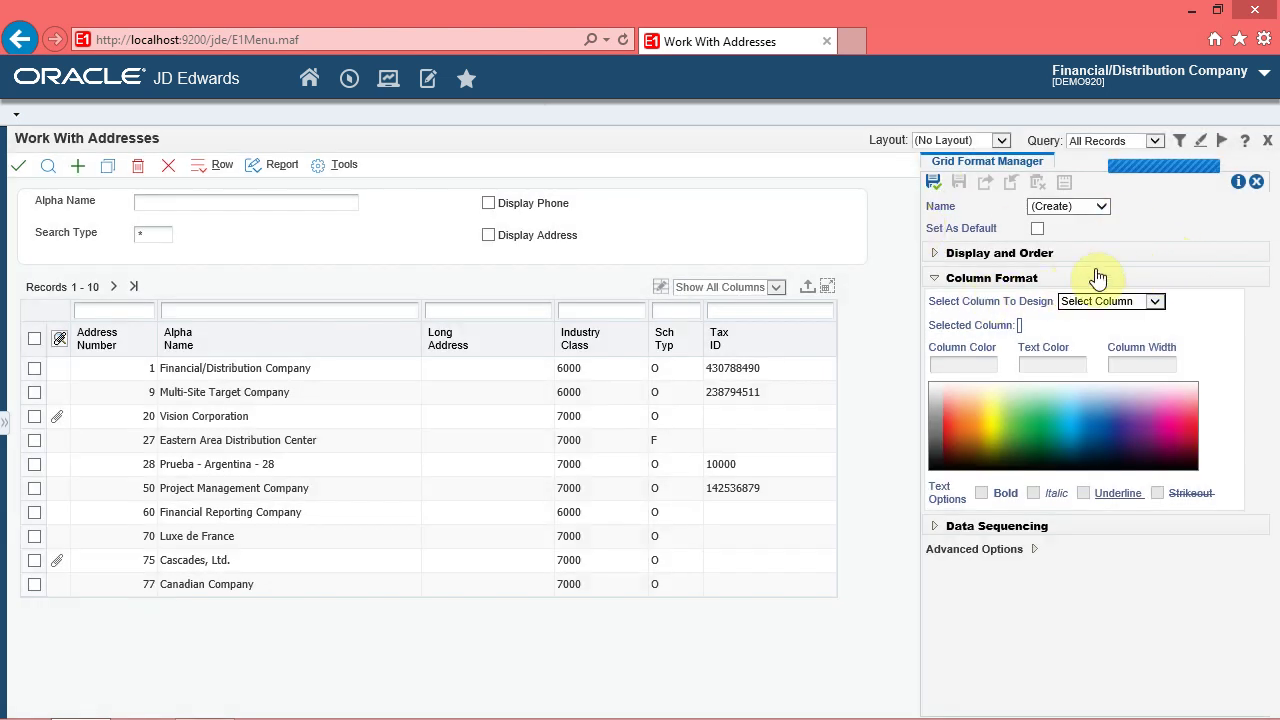
left_click(1257, 184)
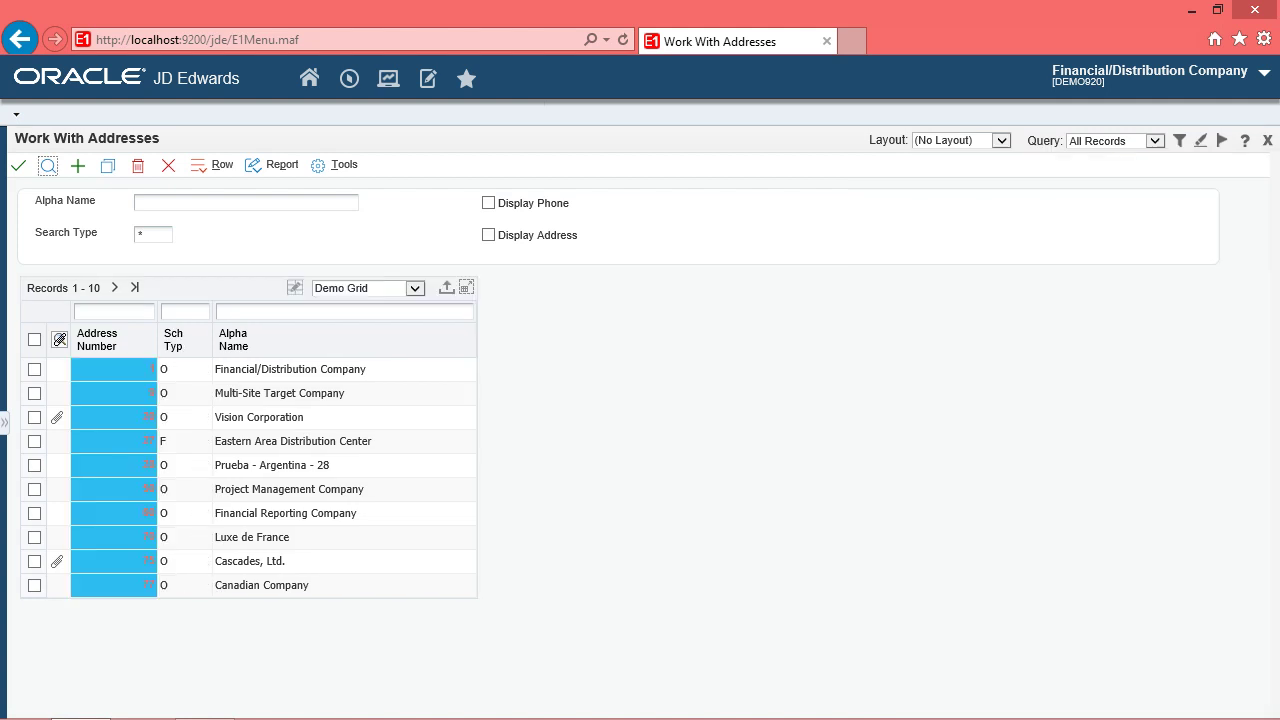
left_click(362, 287)
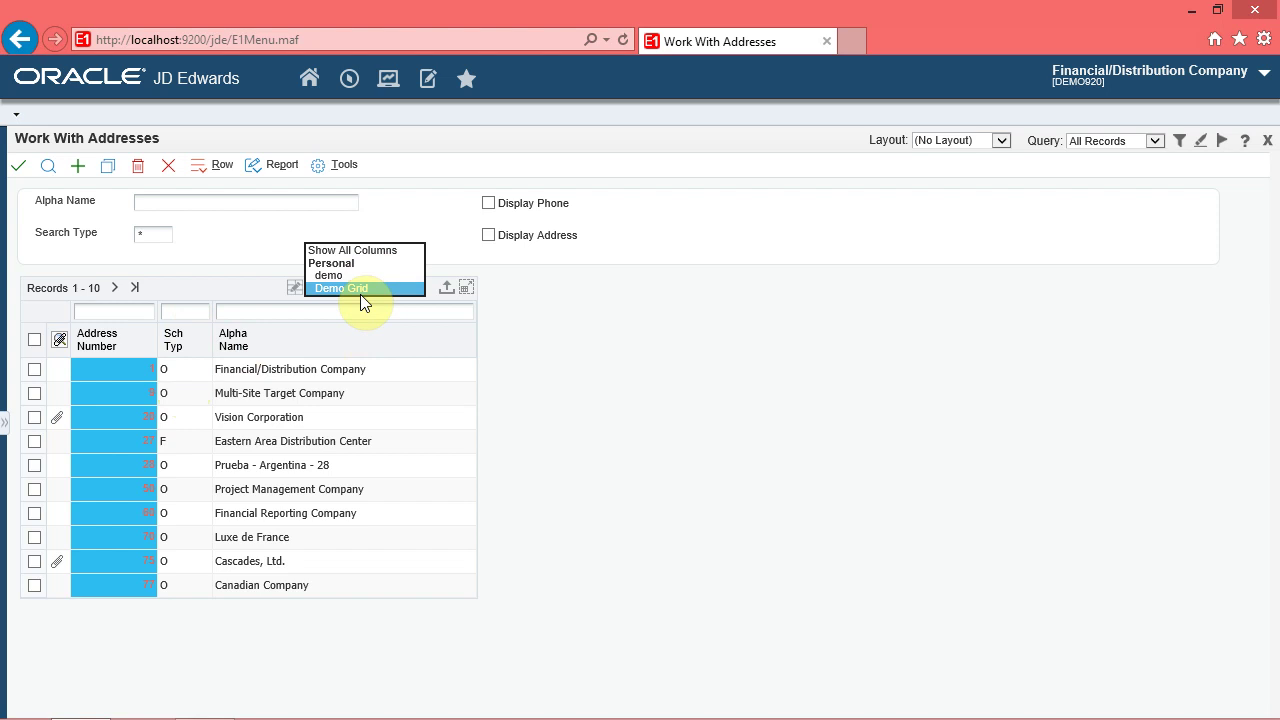
left_click(362, 290)
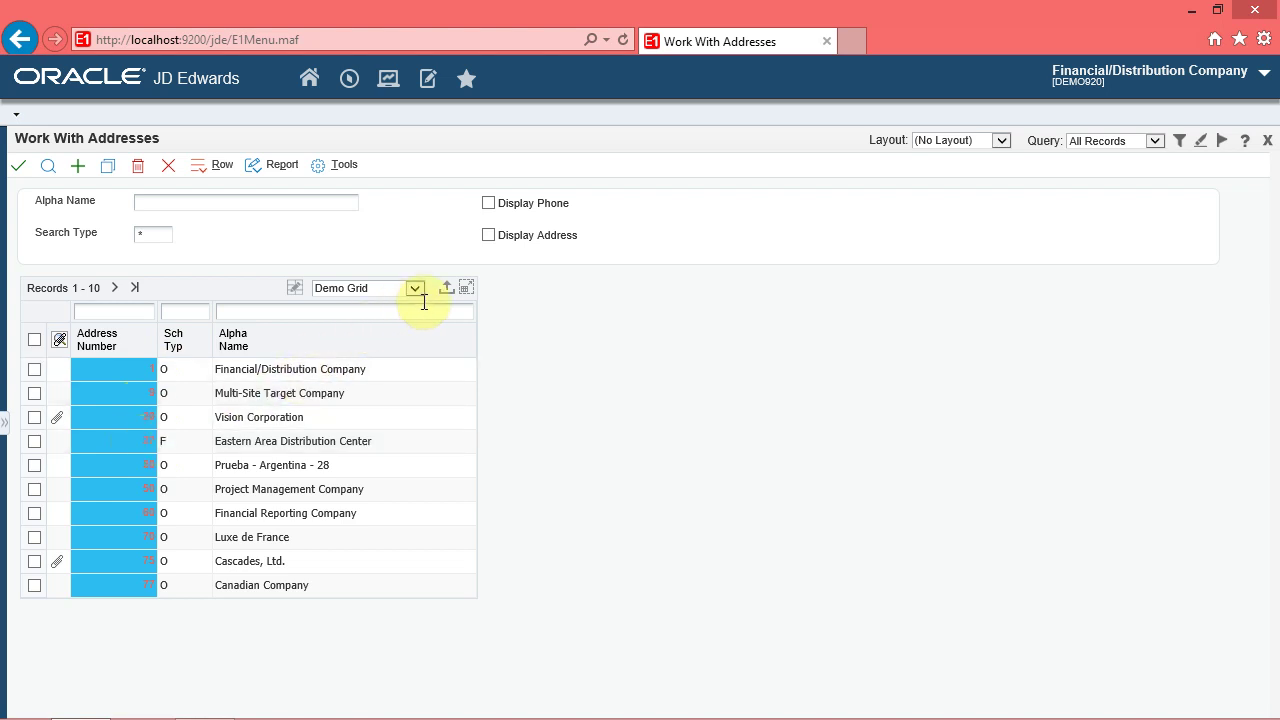
Step: In Data Sequencing, replace the Address Number sort with an Alpha Name sort
left_click(293, 290)
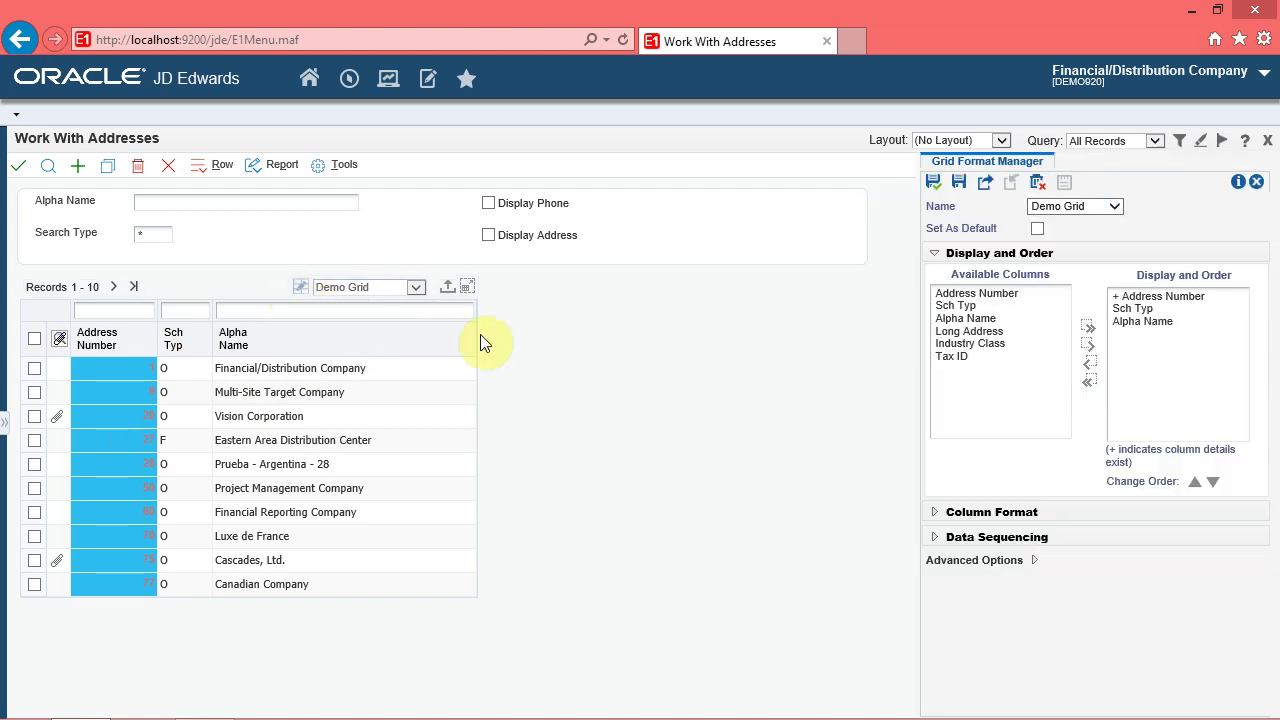
left_click(1030, 537)
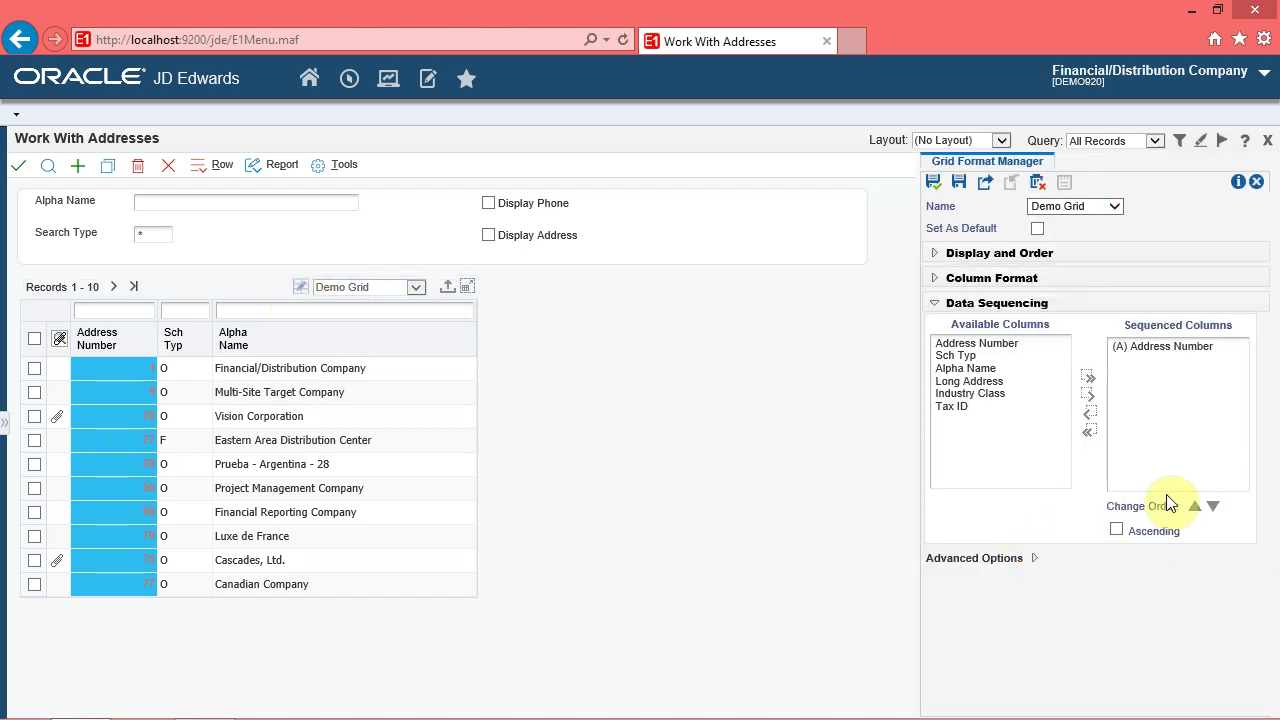
left_click(1175, 347)
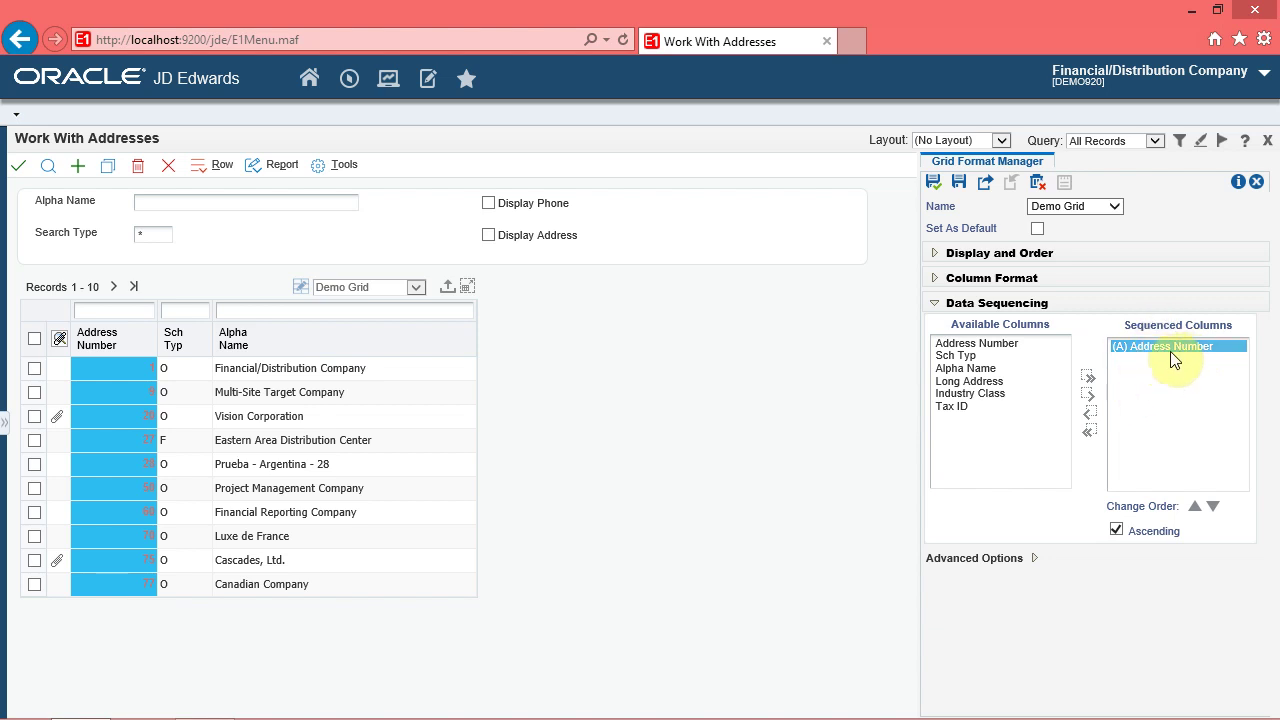
left_click(1096, 437)
left_click(968, 369)
left_click(1089, 400)
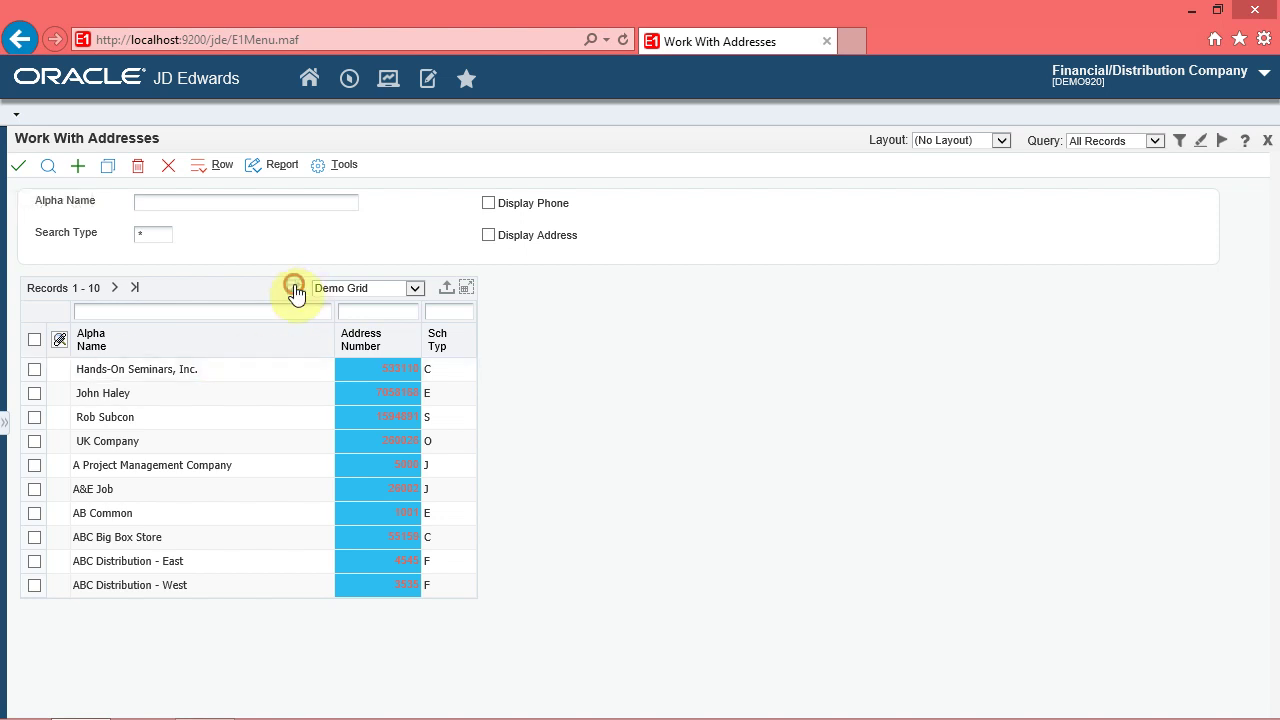
Step: Select Demo Grid in Grid Format Manager and submit it with Request to Publish
left_click(296, 290)
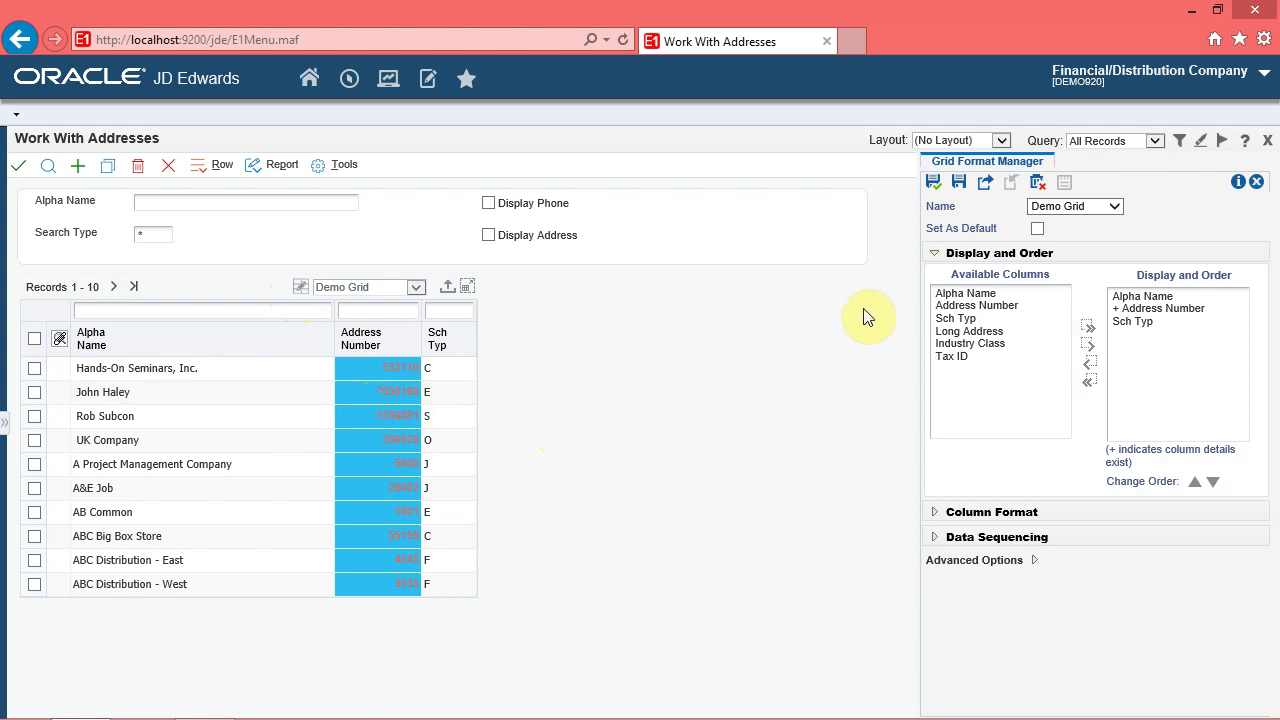
left_click(1112, 207)
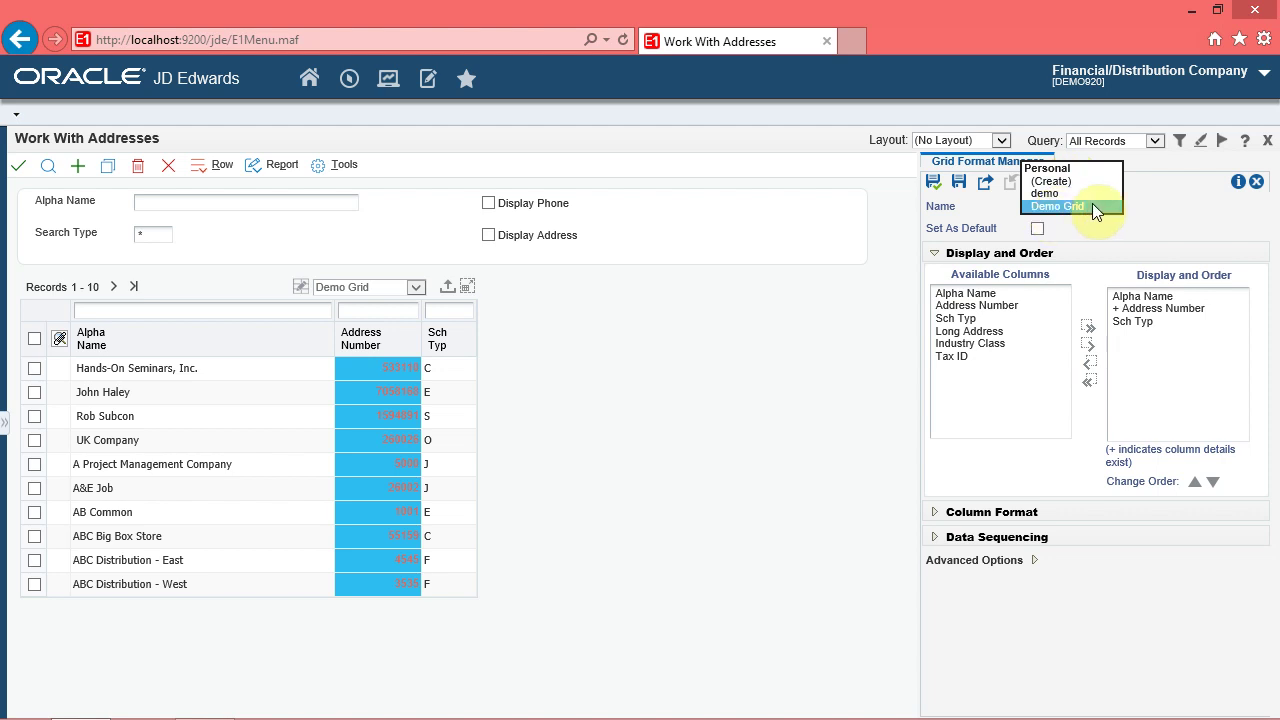
left_click(1023, 206)
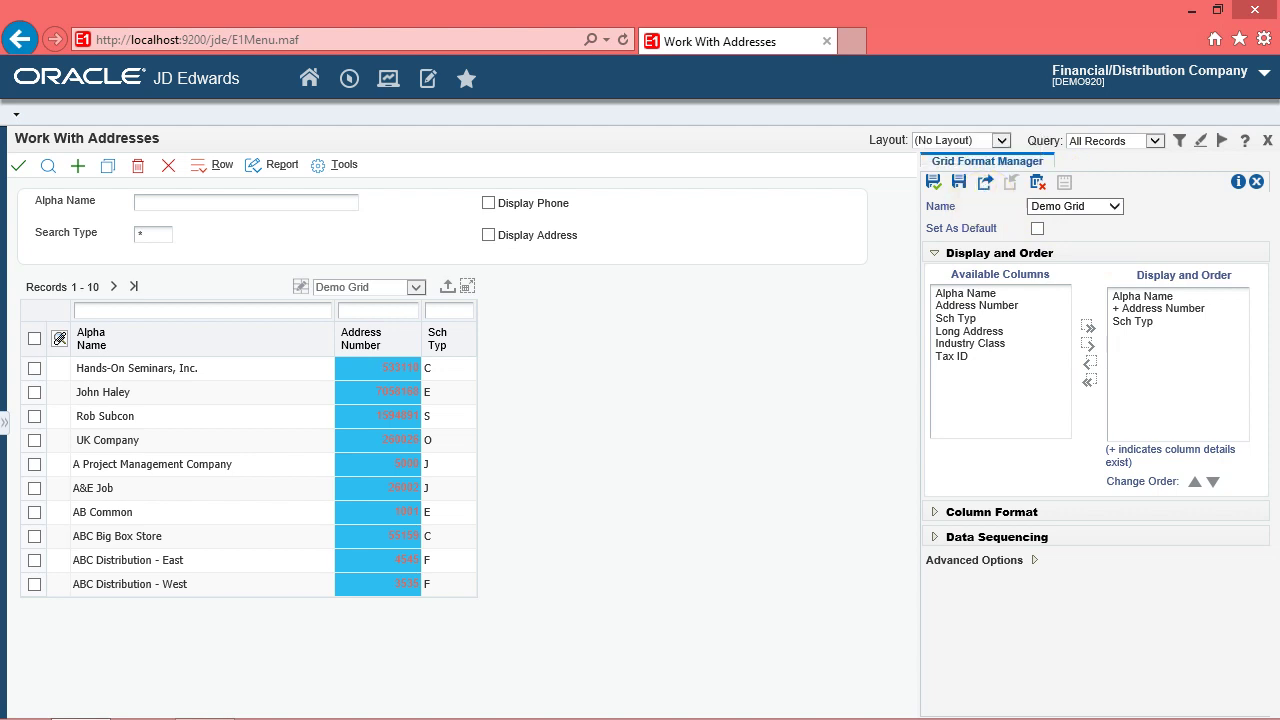
left_click(987, 188)
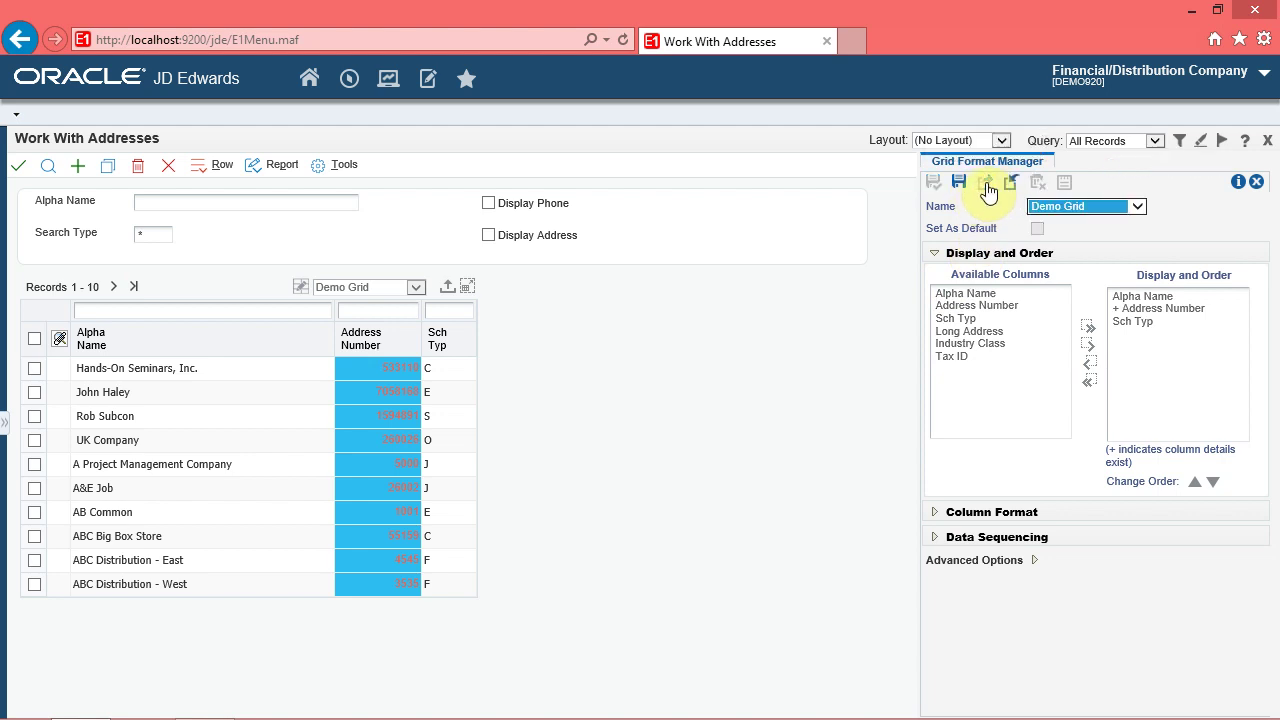
Step: Reserve the pending Demo Grid and confirm it is listed as a Personal format again
left_click(1069, 206)
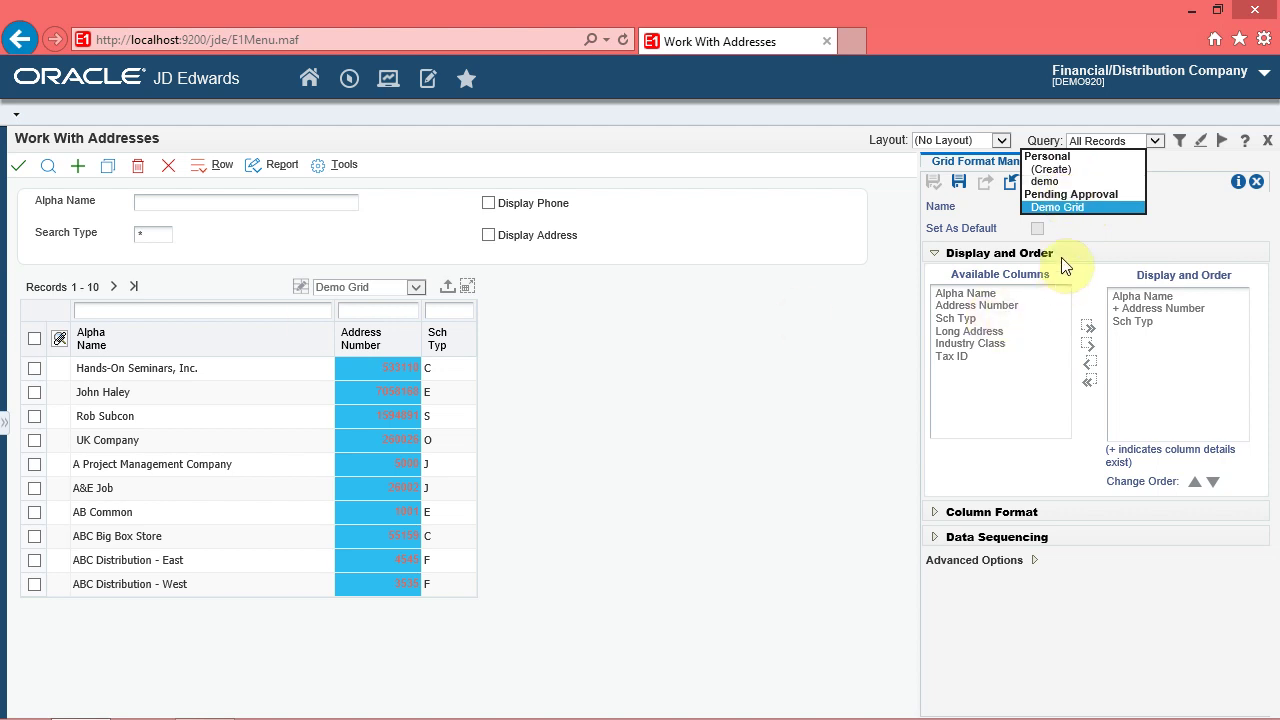
left_click(1040, 208)
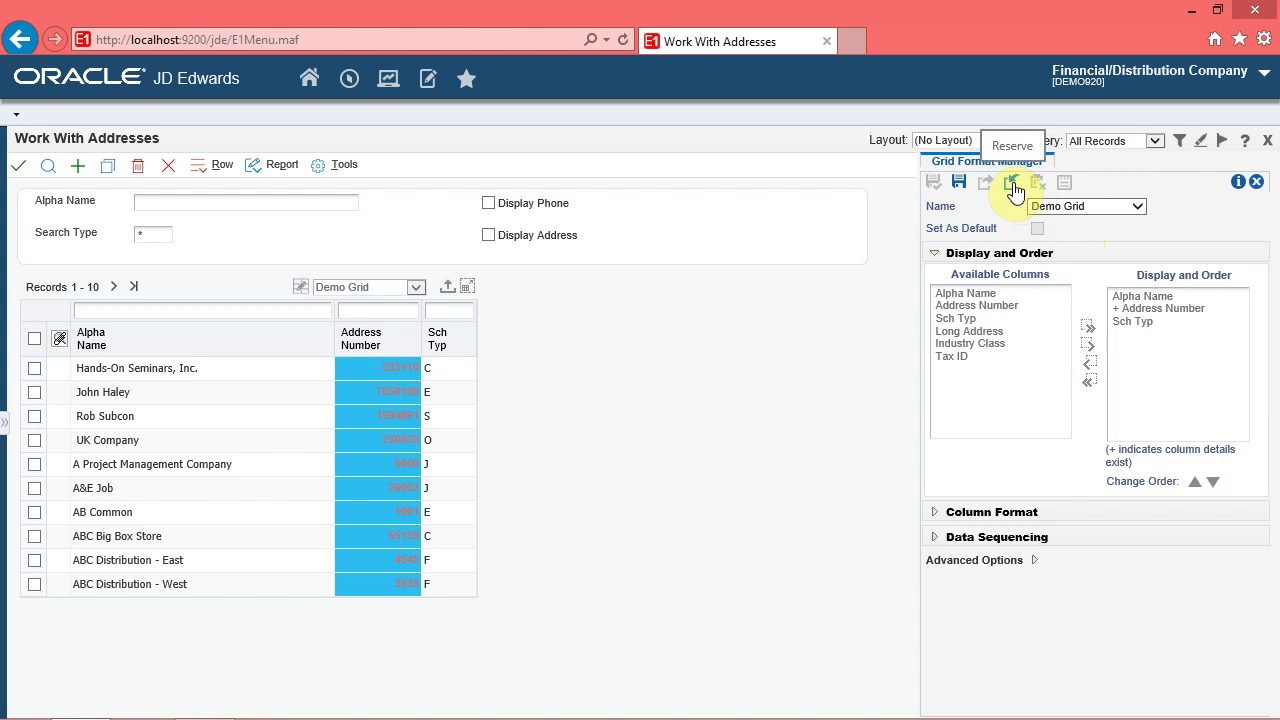
left_click(1012, 186)
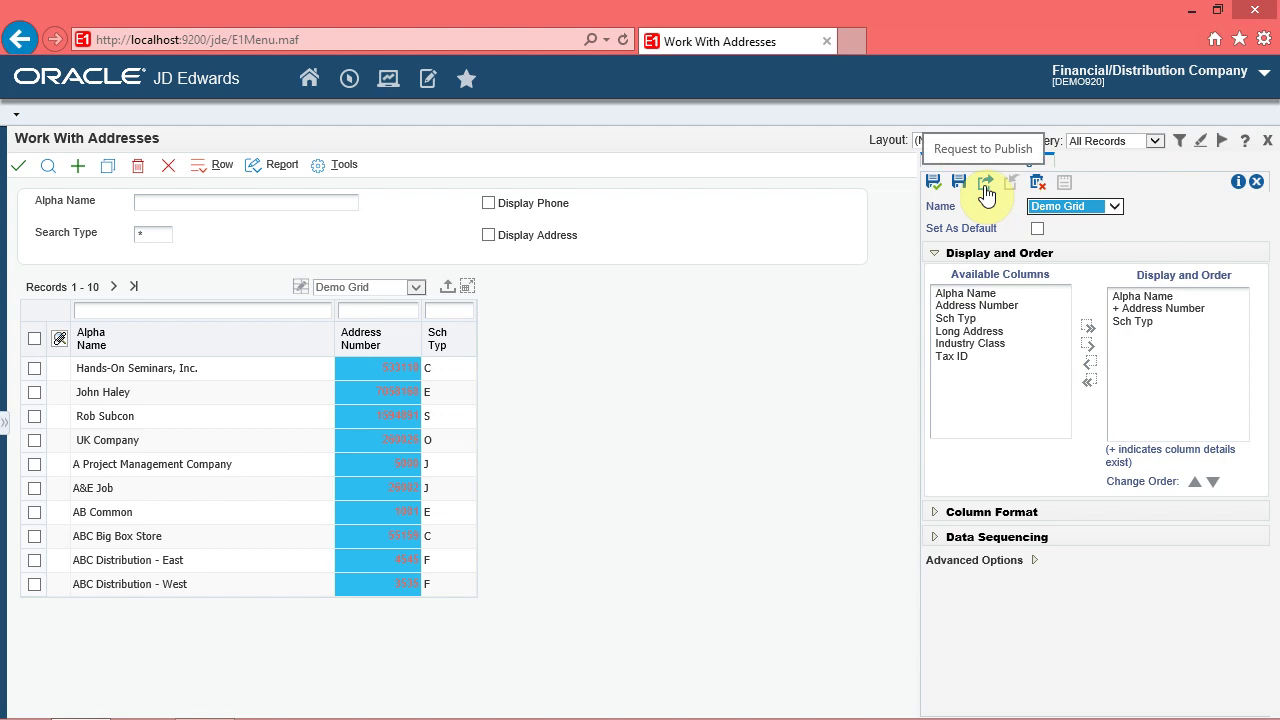
left_click(1111, 206)
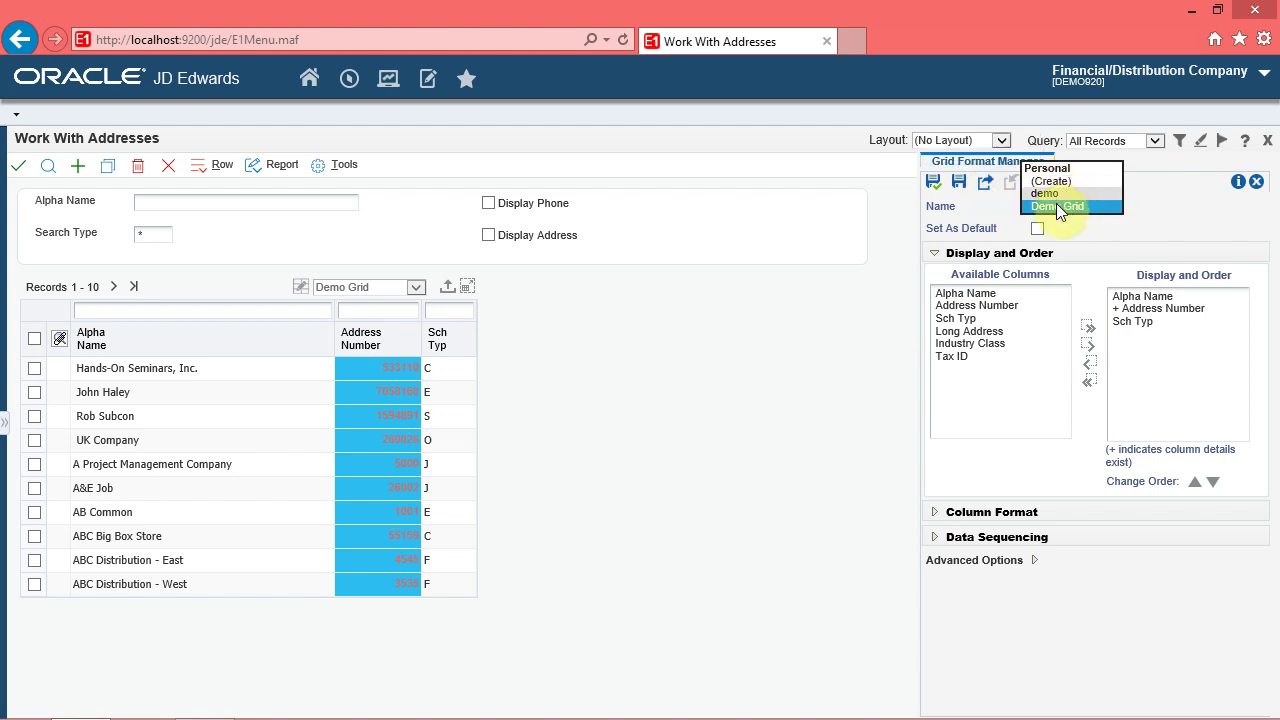
left_click(1114, 223)
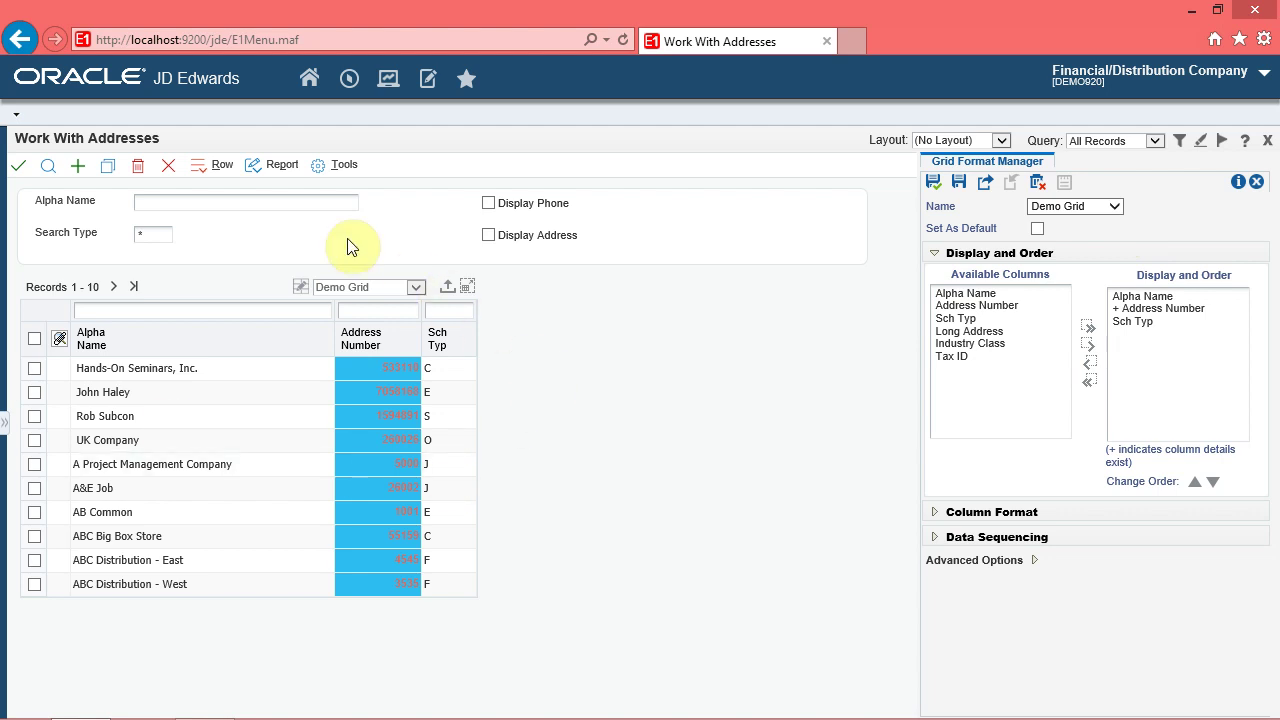
Step: Close Work With Addresses and launch Customer Service Inquiry via the p4210 fast path
left_click(1267, 140)
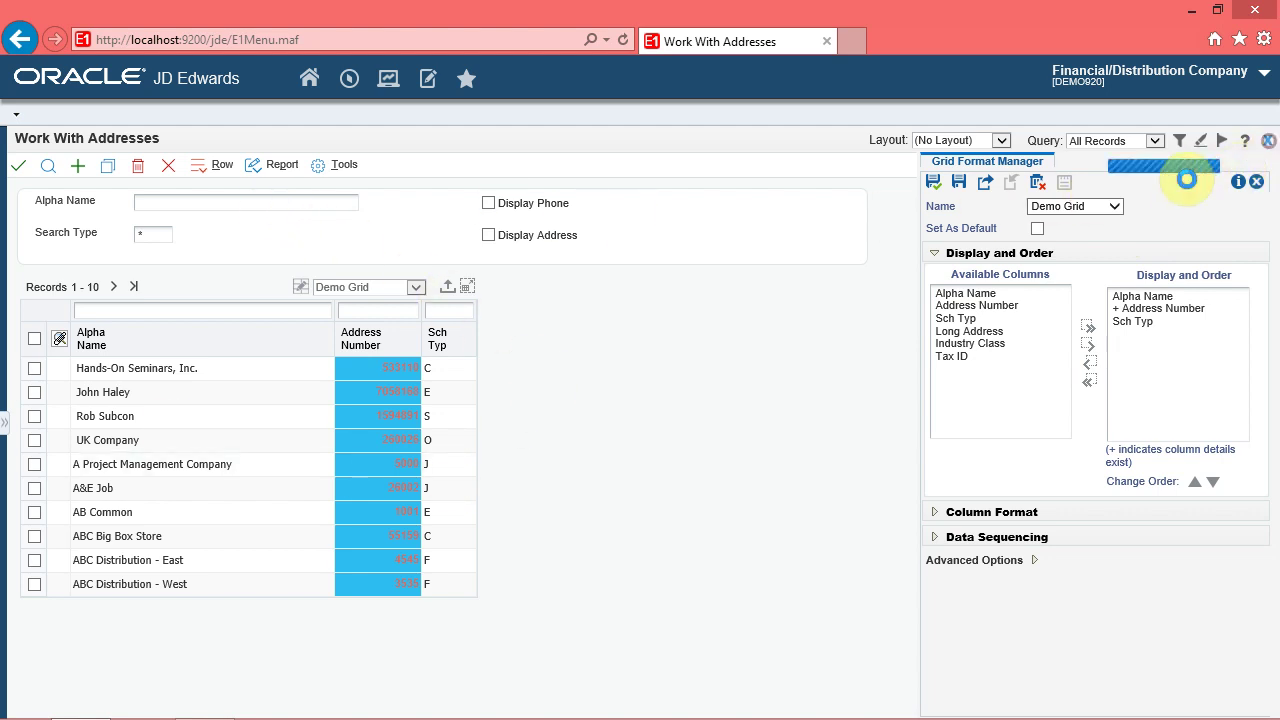
left_click(349, 80)
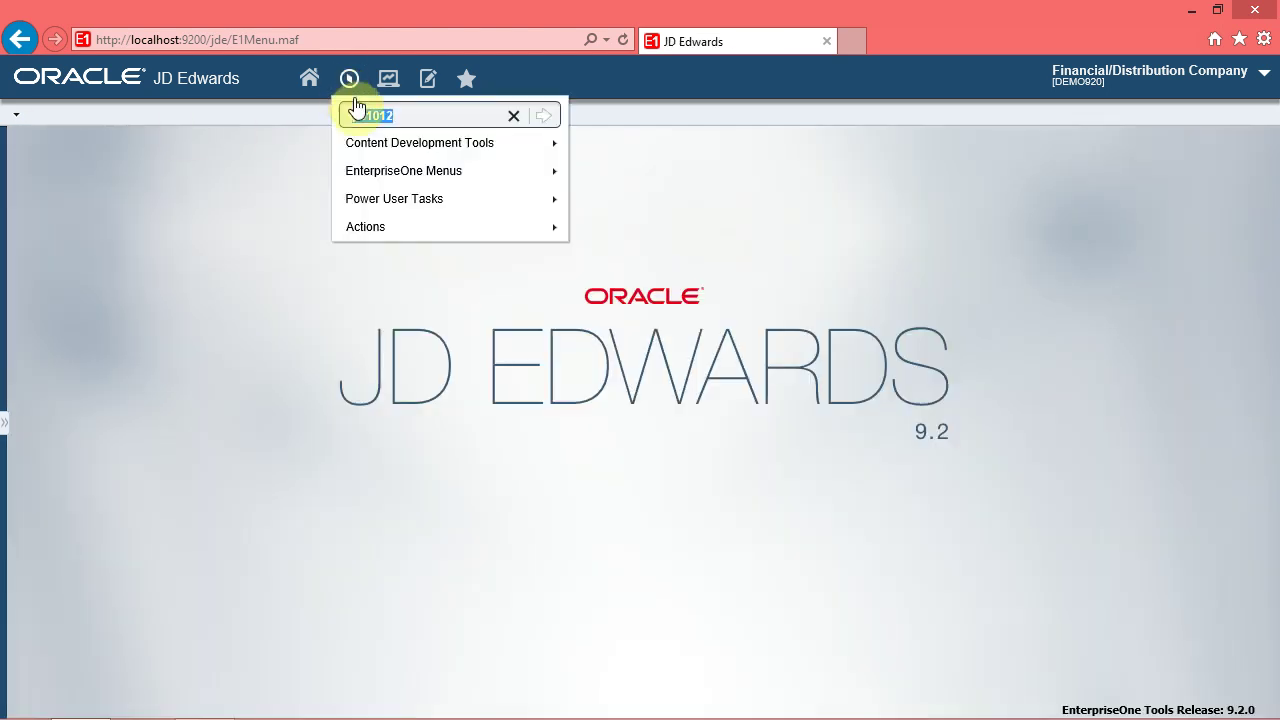
type("p4210")
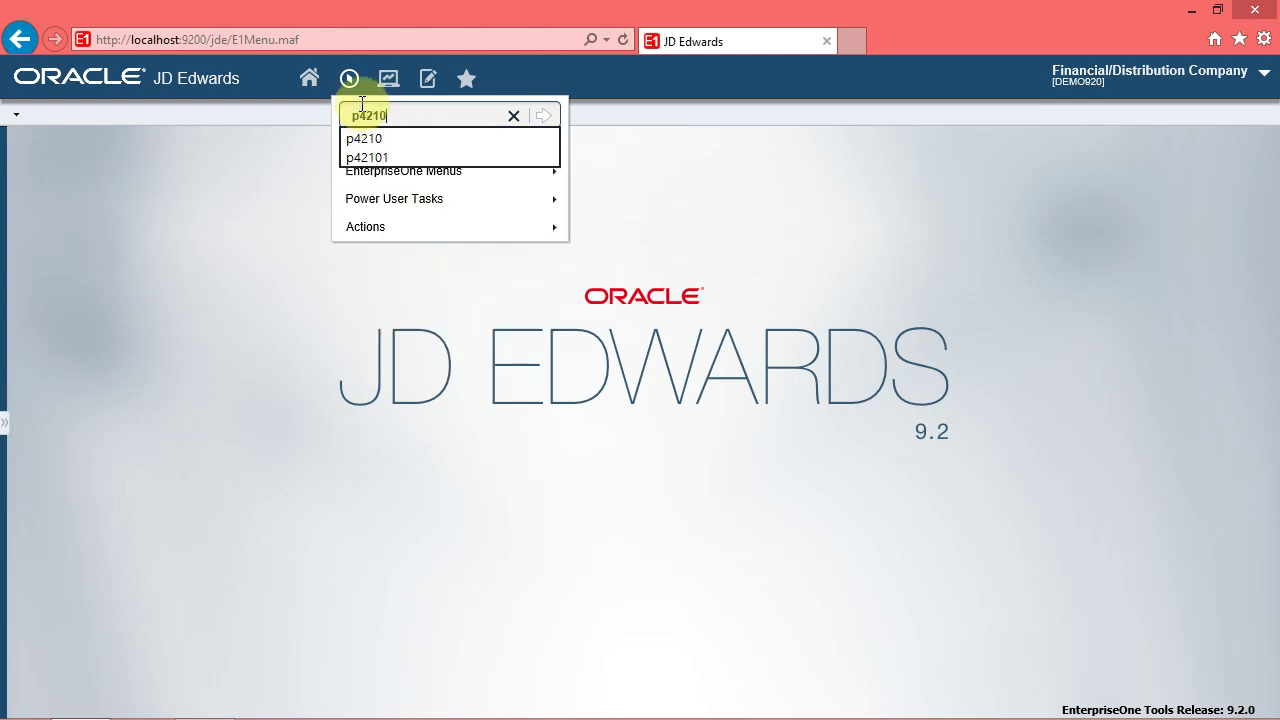
key("Return")
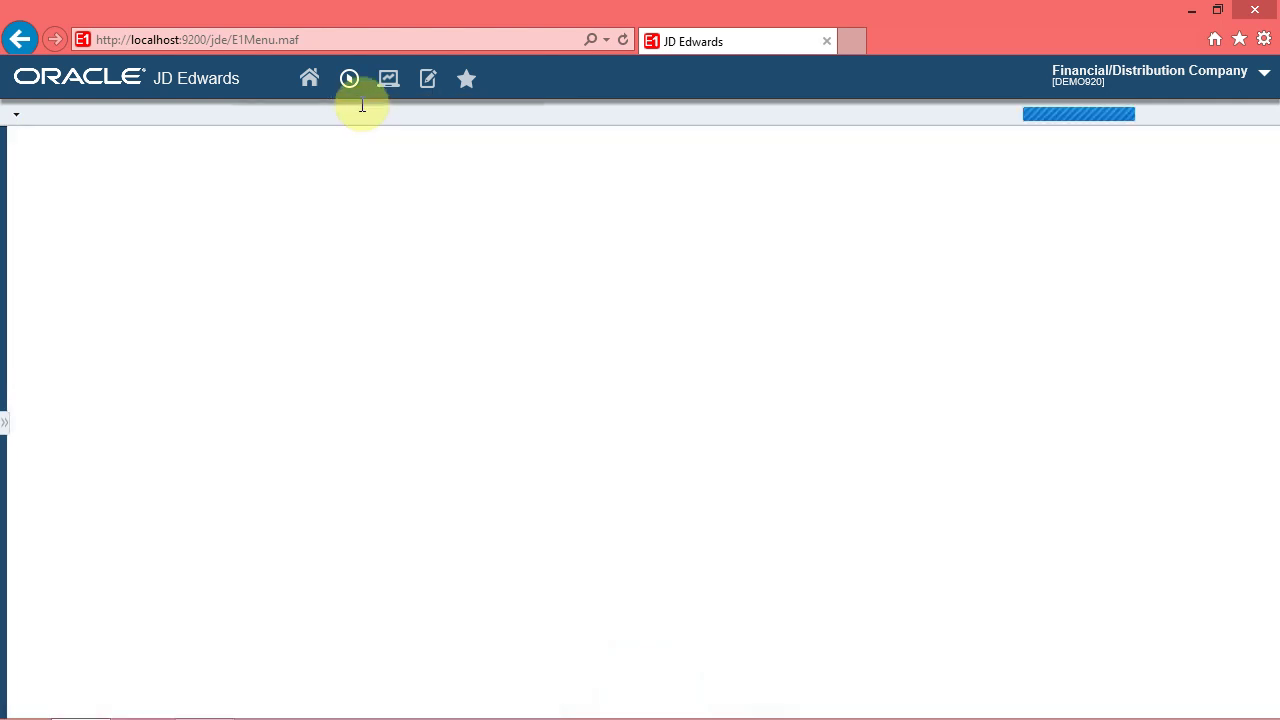
left_click(114, 210)
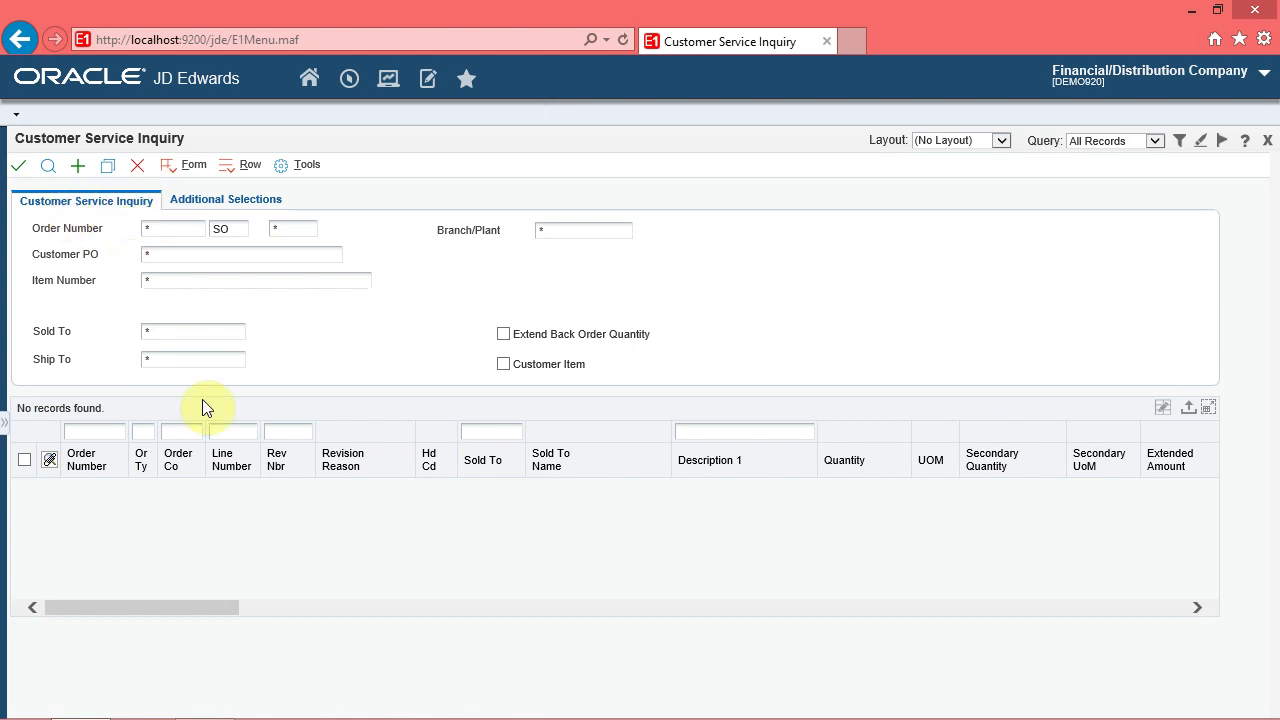
Step: Load the order lines with Find and freeze the Sold To column
left_click(48, 166)
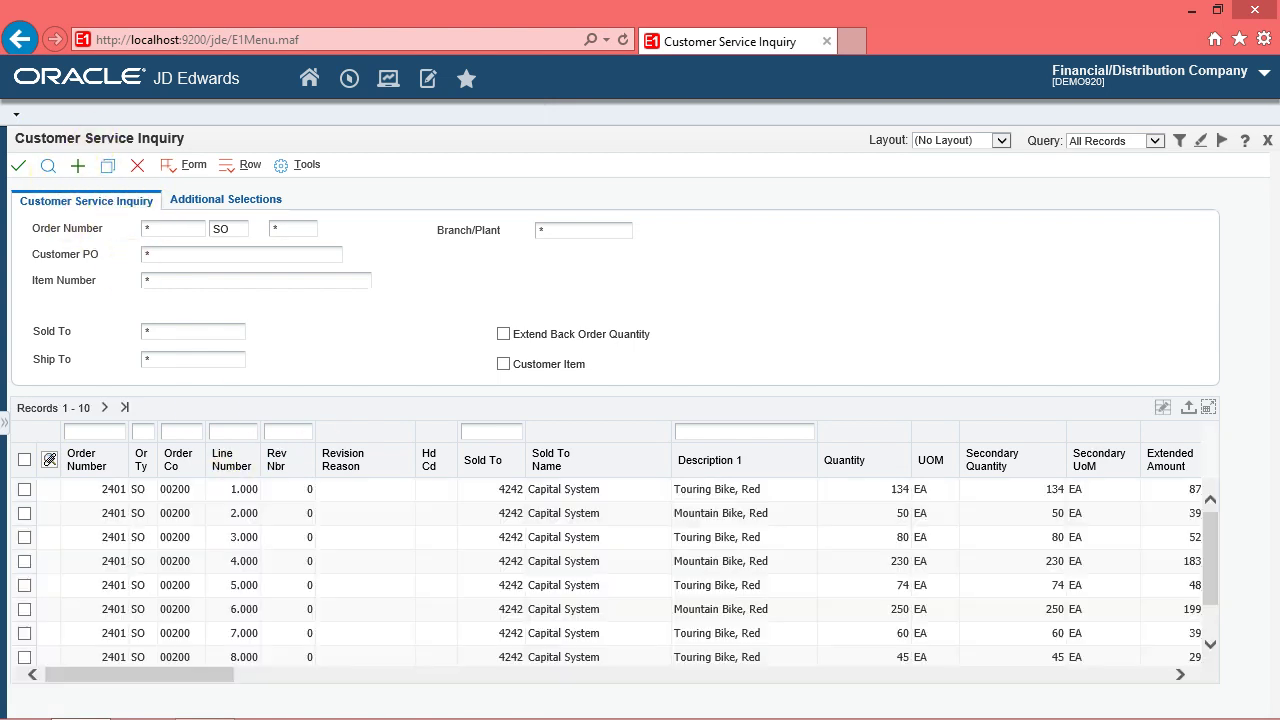
right_click(492, 457)
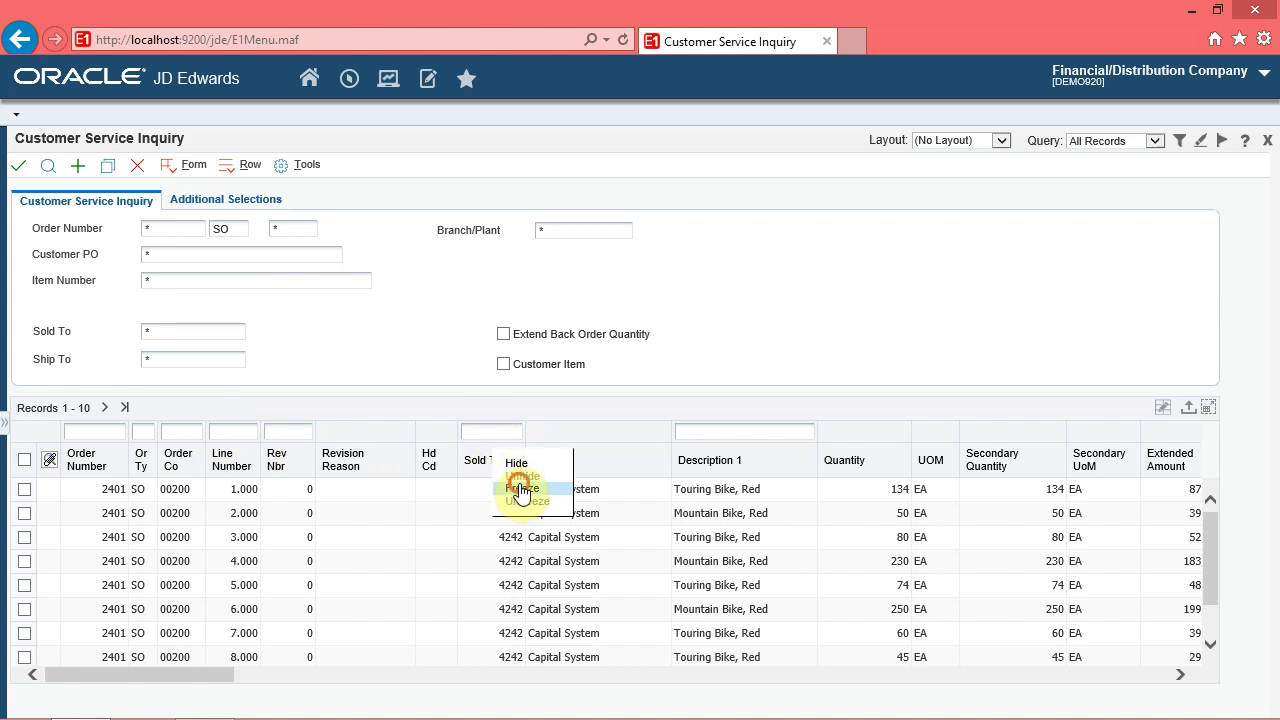
left_click(518, 484)
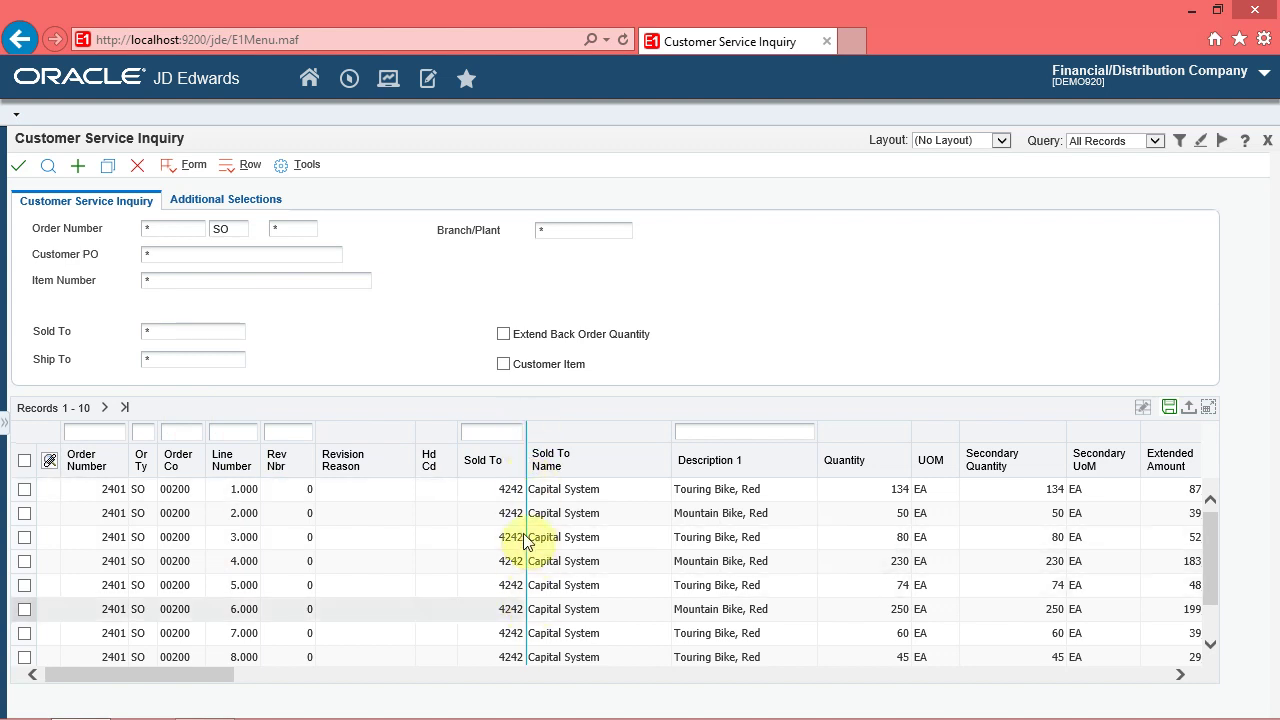
left_click_drag(222, 680, 262, 688)
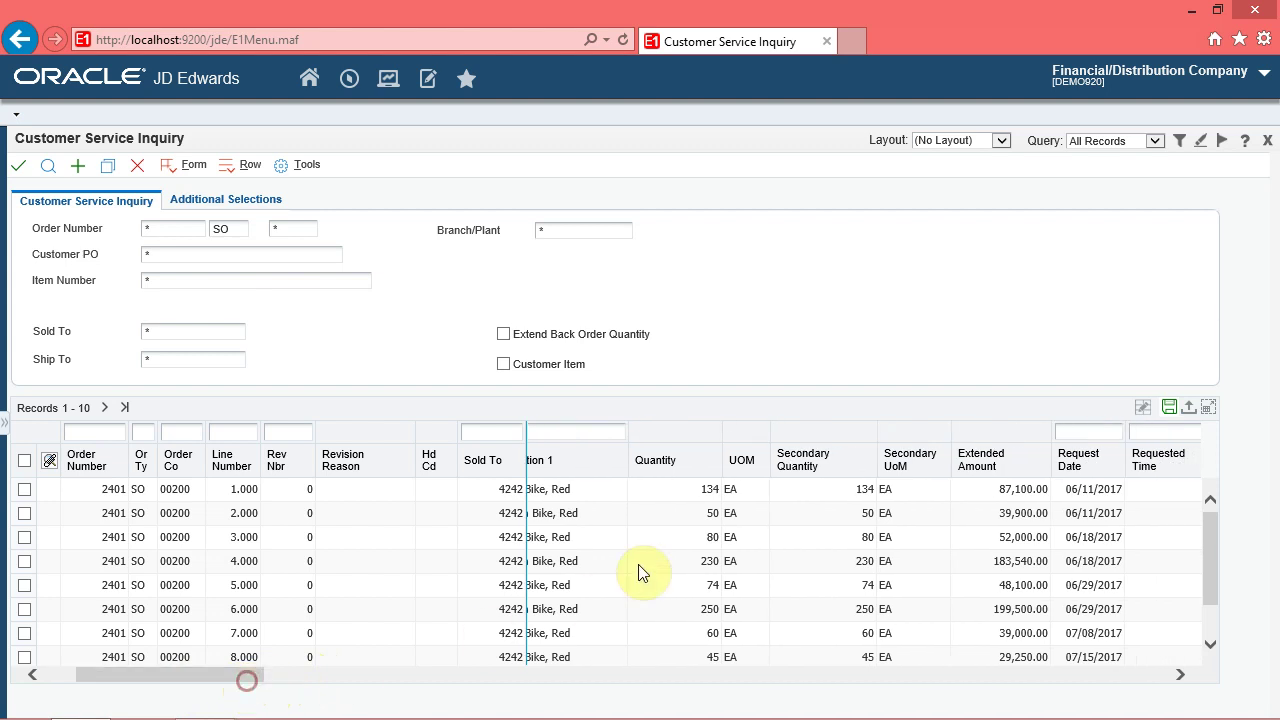
Step: Scroll across the grid, then unfreeze the Sold To column
right_click(910, 465)
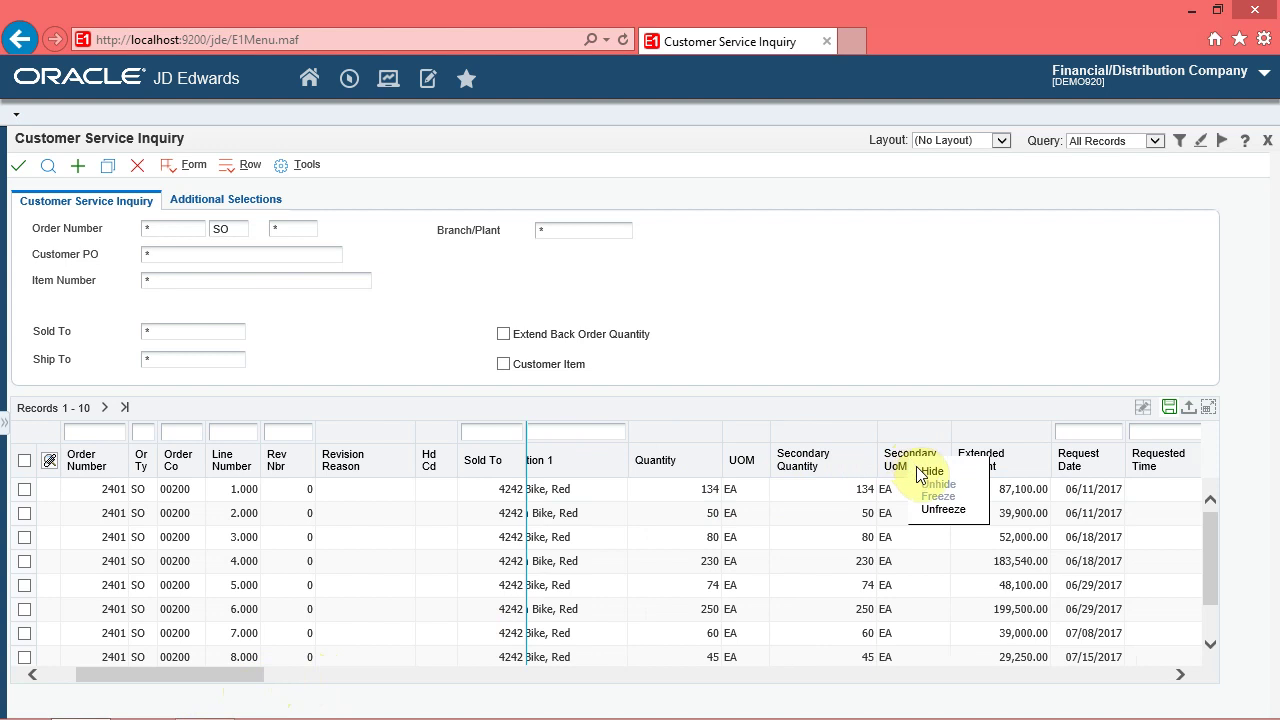
left_click_drag(223, 671, 298, 675)
left_click(846, 365)
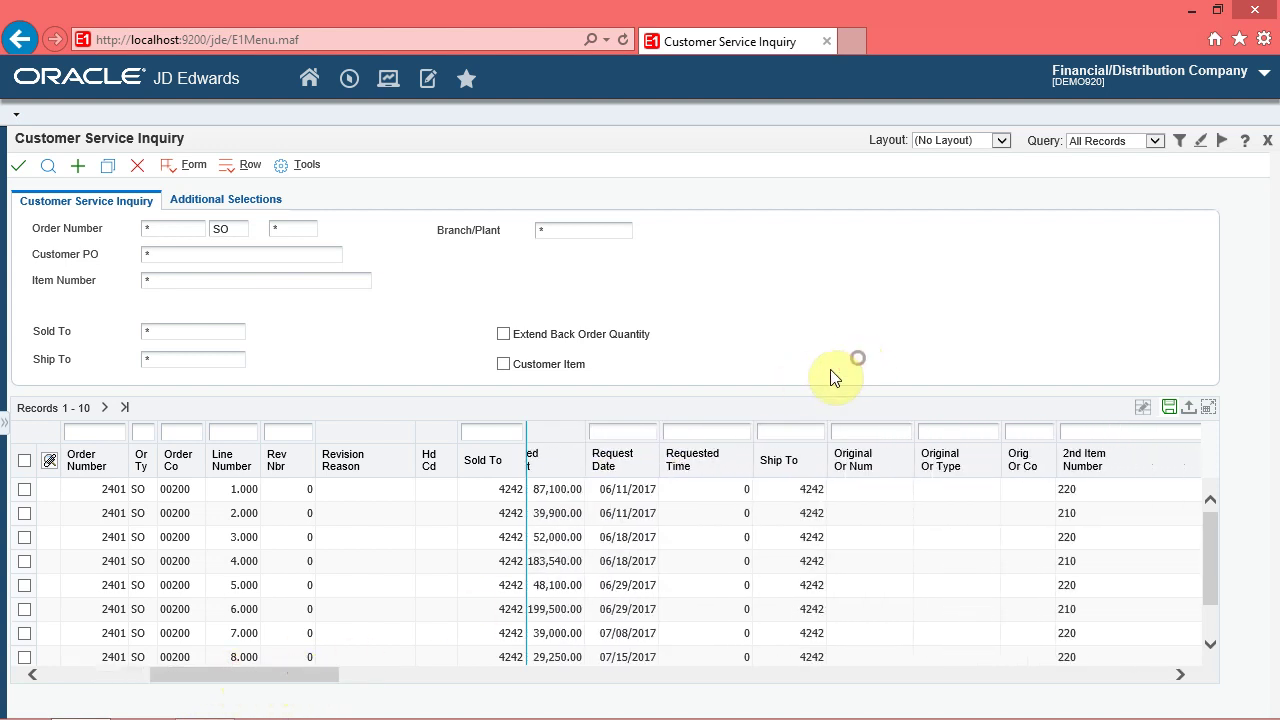
right_click(525, 463)
left_click(552, 514)
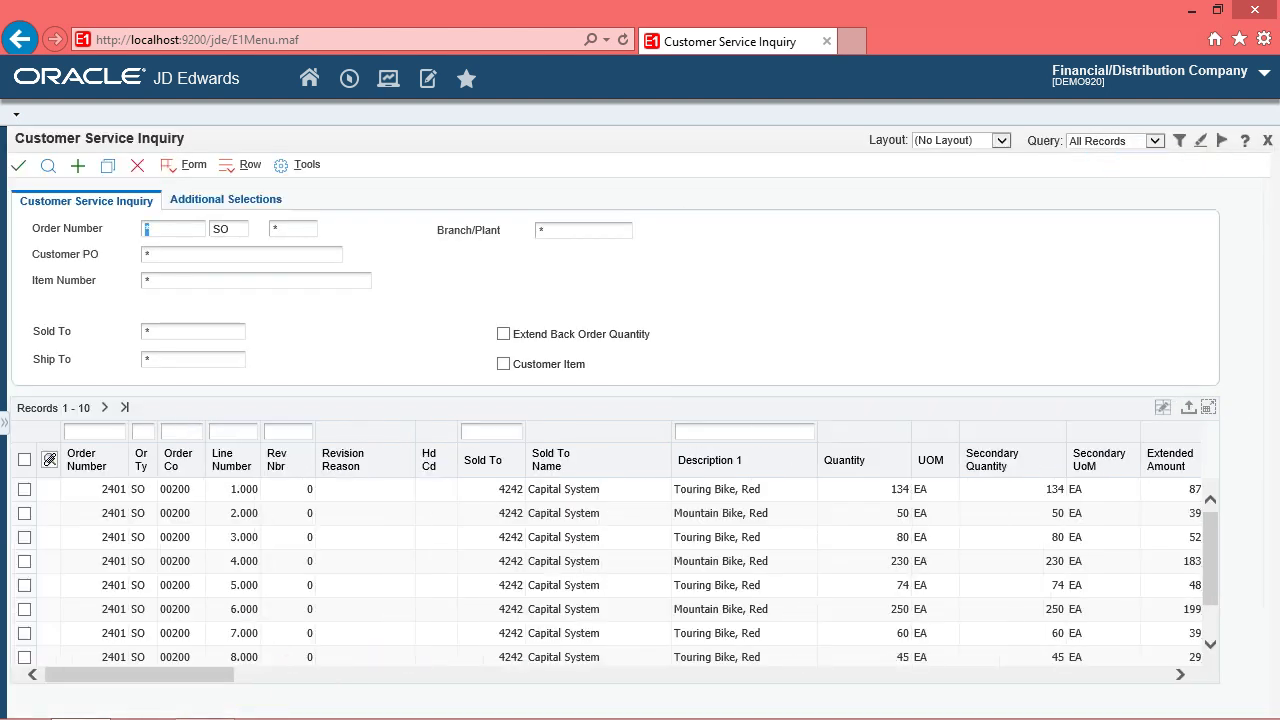
Step: Drag the Sold To column to sit after Sold To Name, just before Description 1
left_click(506, 466)
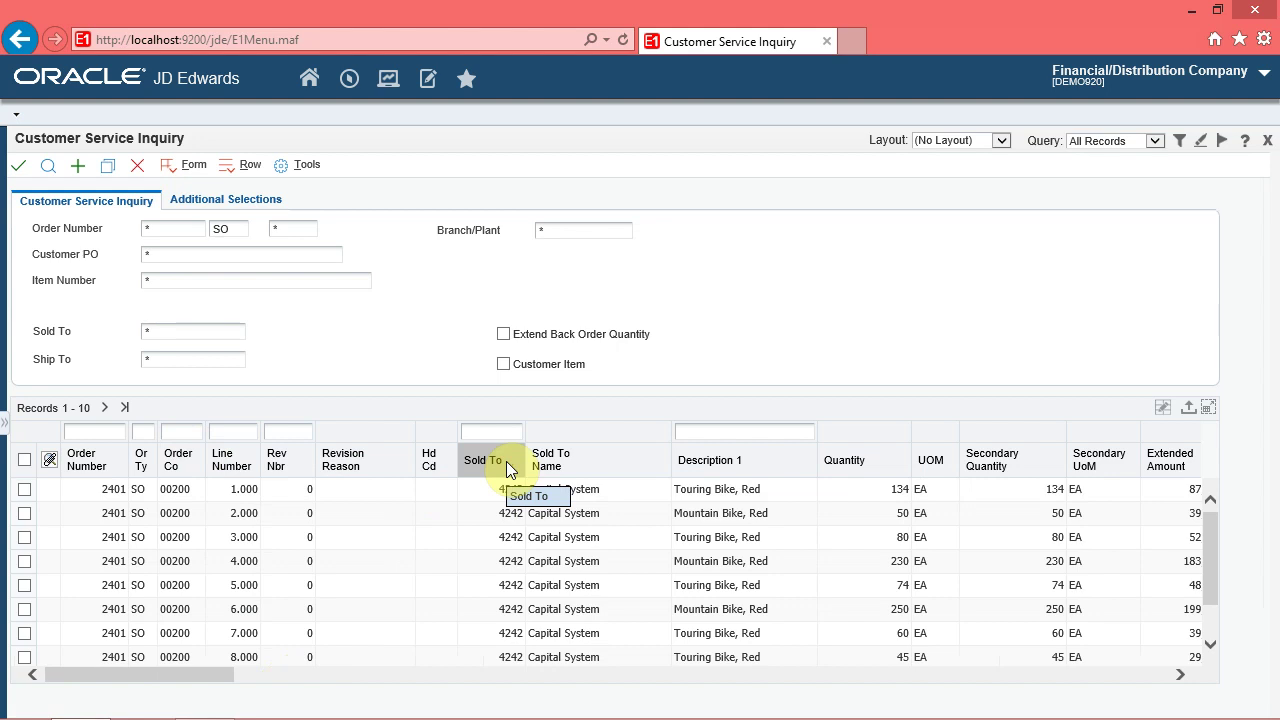
left_click_drag(506, 461, 657, 458)
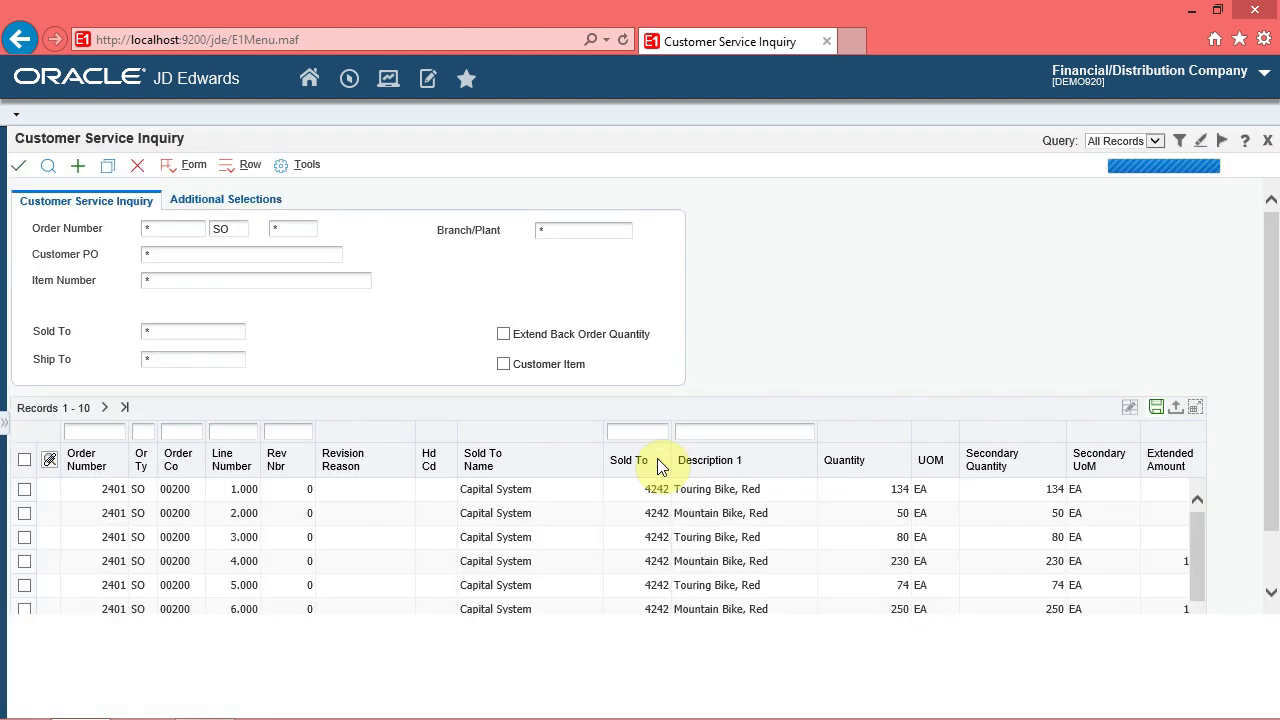
left_click(495, 500)
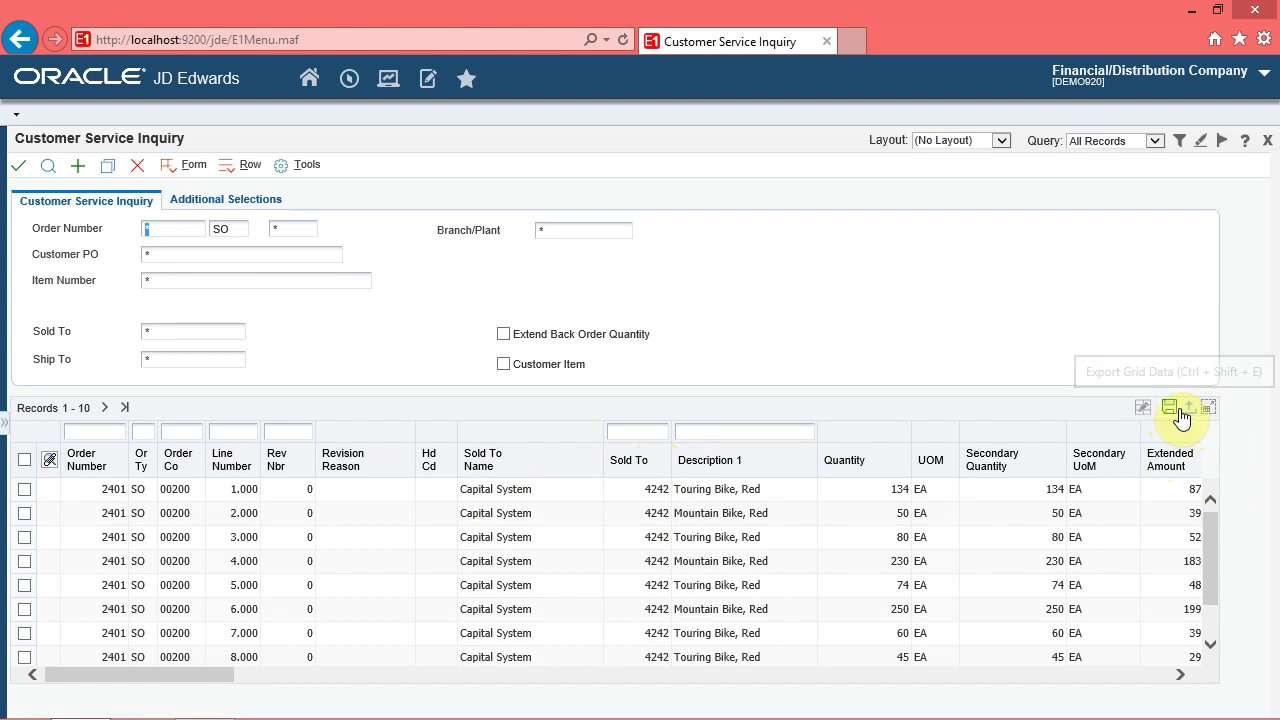
Step: Close the Customer Service Inquiry form with its X button to return to the home page
left_click(1269, 137)
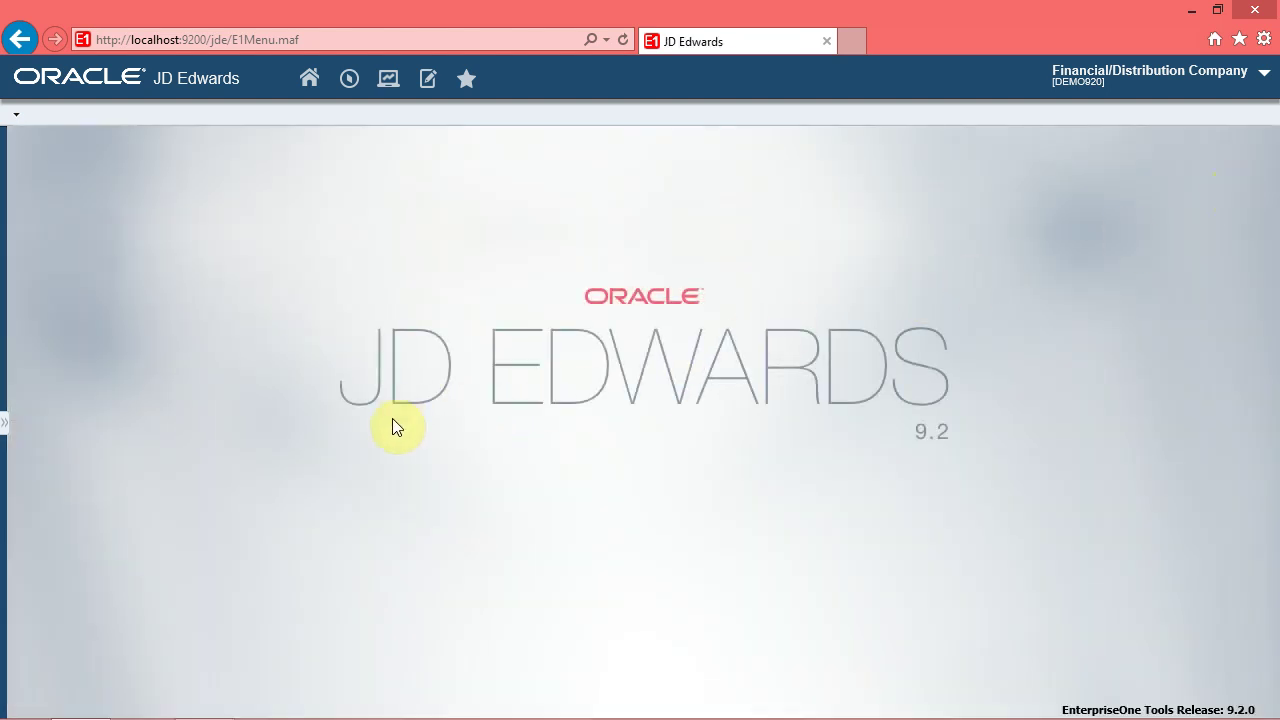